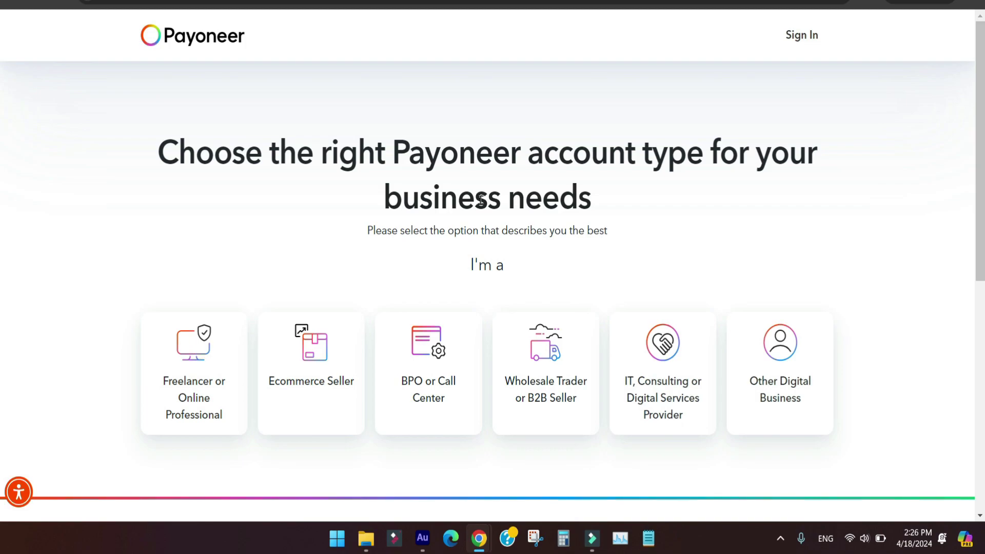
# Compare the account-type selection page with the personal details form on the Payoneer sign-up page.
pyautogui.click(426, 0)
pyautogui.scroll(-5, 532, 271)
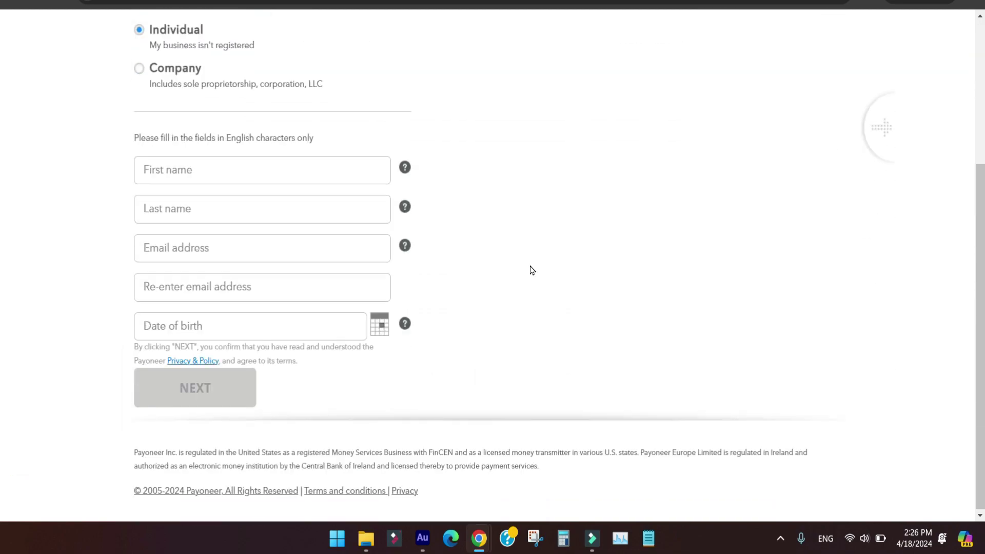
pyautogui.scroll(5, 533, 270)
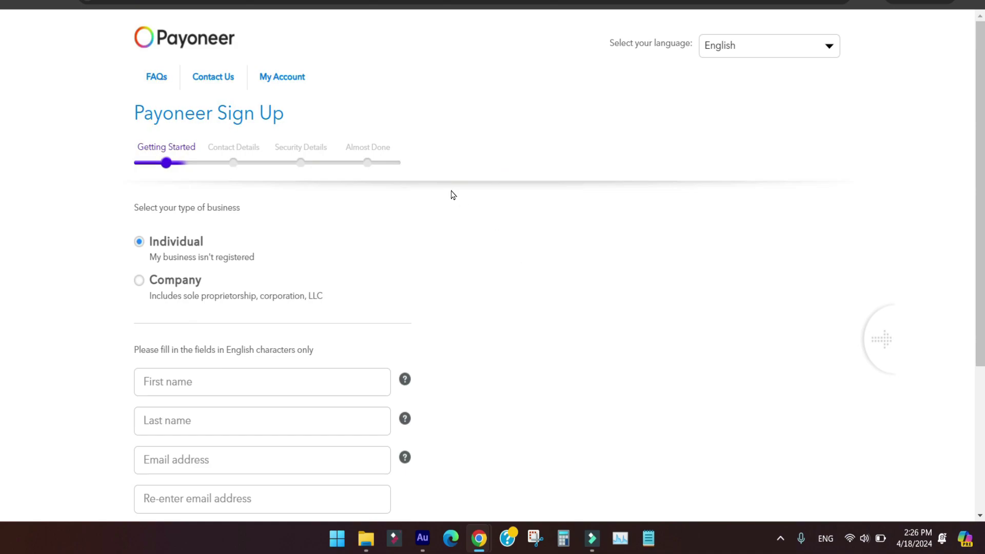
pyautogui.click(298, 0)
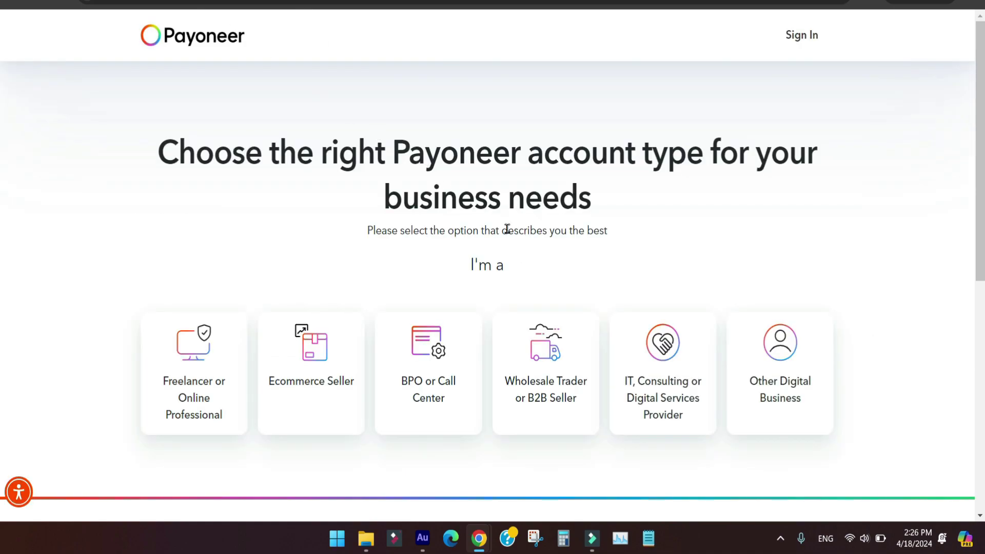
pyautogui.scroll(-5, 507, 229)
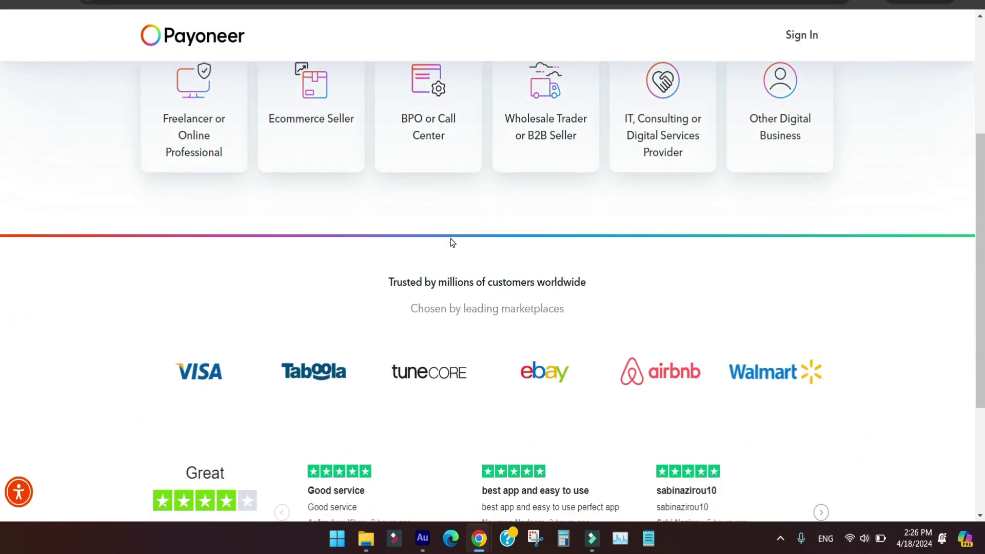
pyautogui.scroll(5, 451, 242)
pyautogui.click(295, 2)
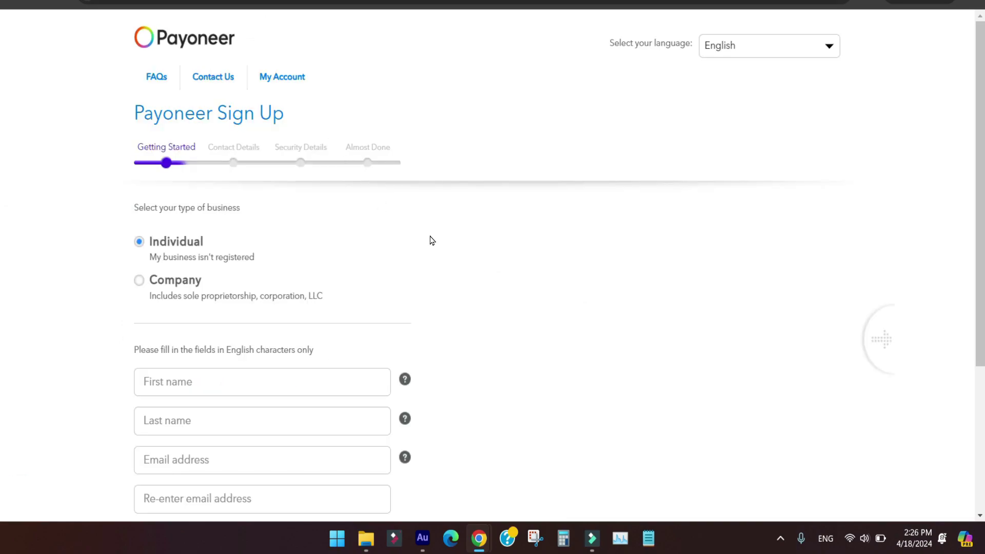
pyautogui.scroll(-4, 430, 240)
pyautogui.scroll(4, 429, 240)
pyautogui.click(190, 3)
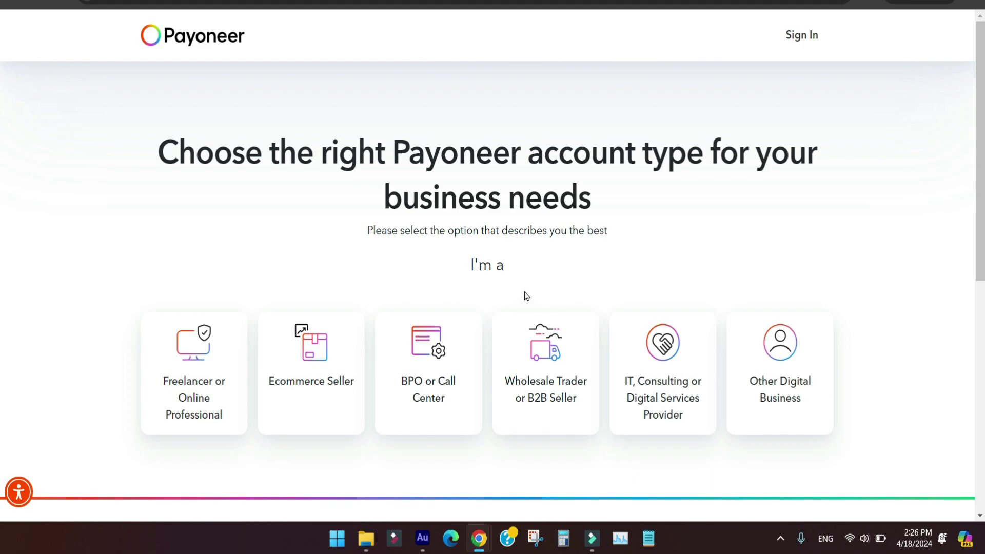
# Register as a Freelancer or Online Professional paid by international clients or freelance marketplaces, with 0 USD in monthly international payments.
pyautogui.scroll(-4, 462, 222)
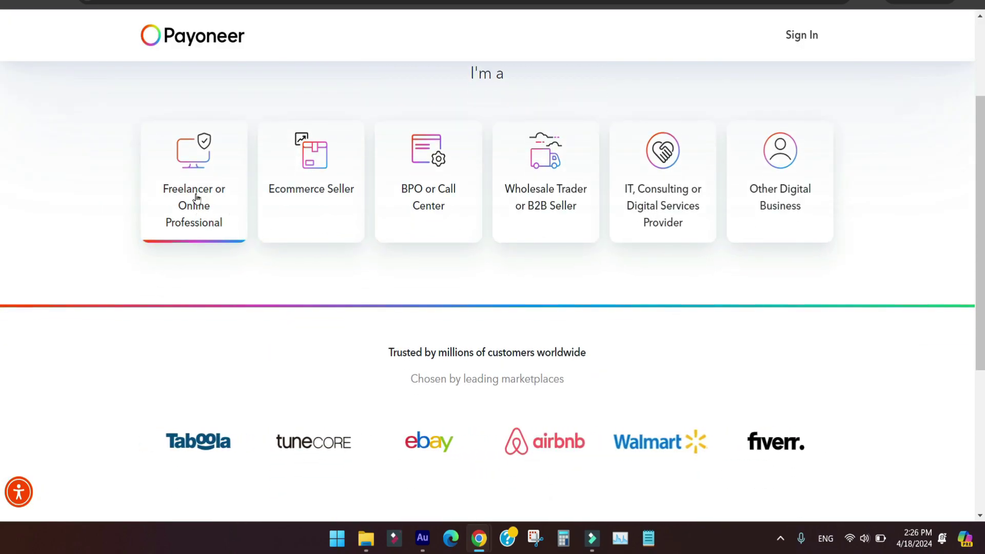
pyautogui.click(194, 204)
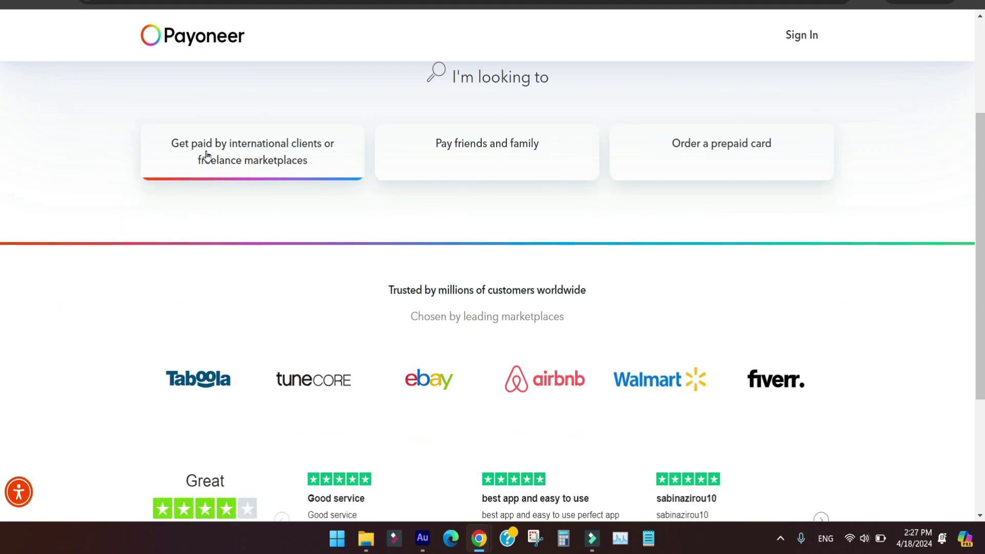
pyautogui.click(259, 163)
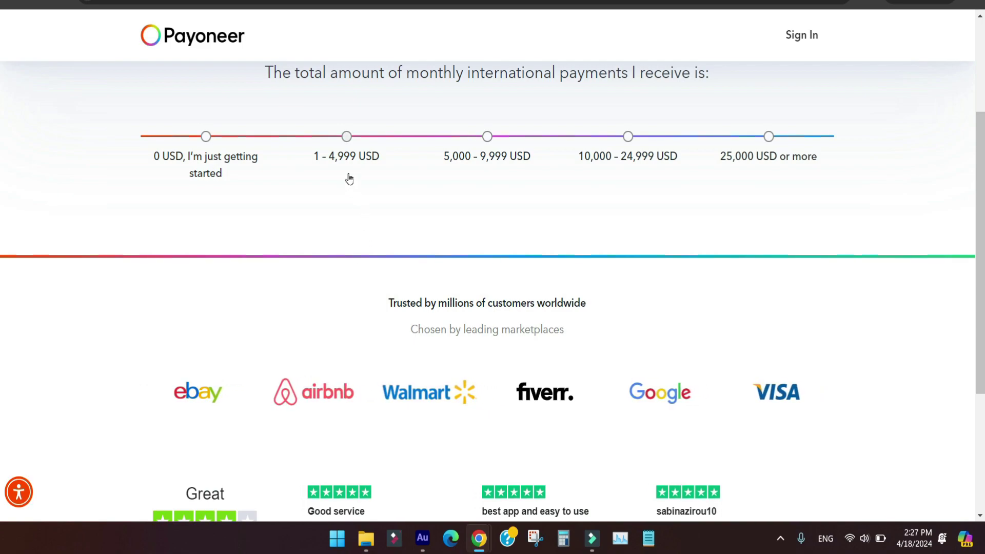
pyautogui.click(196, 143)
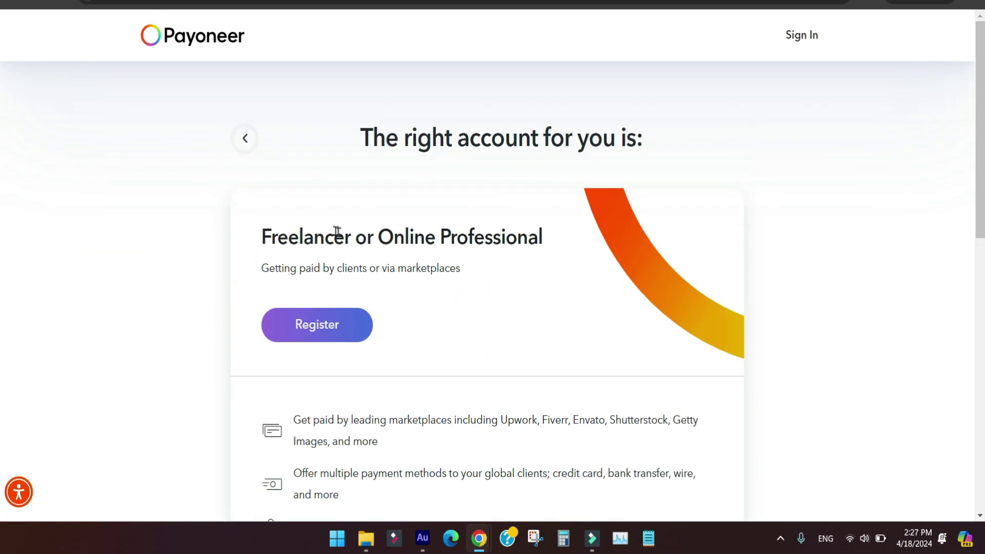
pyautogui.click(338, 324)
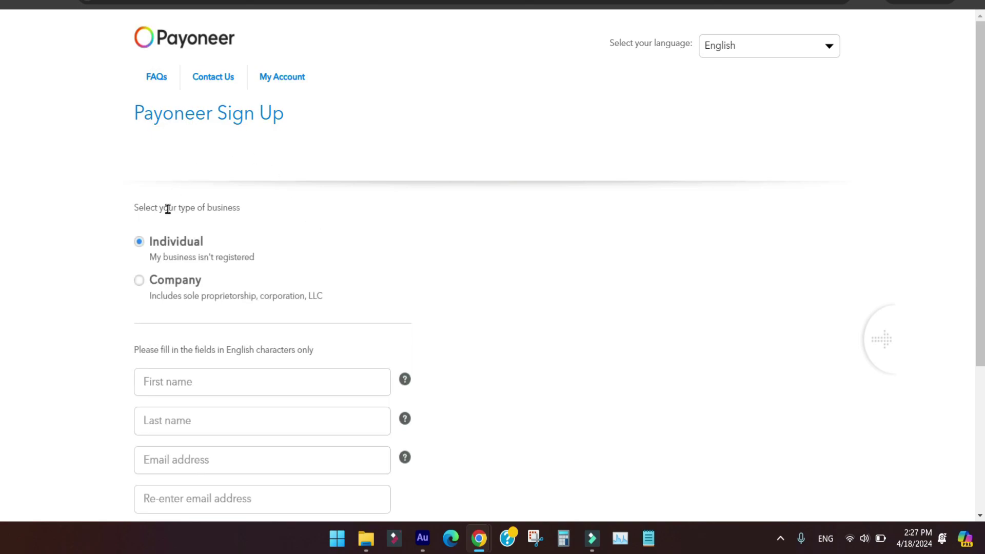
# Examine the sign-up form and its stages: Getting Started, Contact Details, Security Details and Almost Done.
pyautogui.scroll(-4, 169, 205)
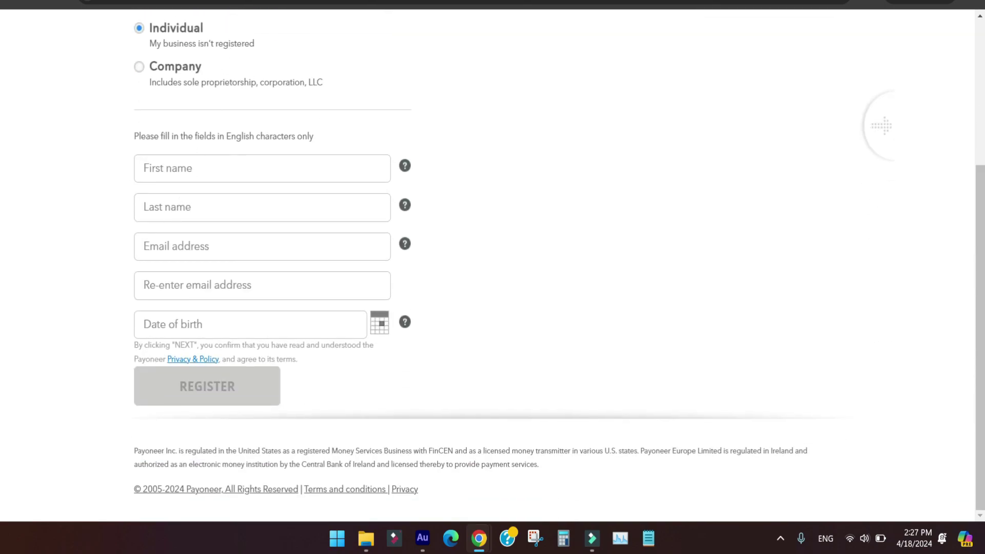
pyautogui.scroll(4, 493, 267)
pyautogui.scroll(-4, 323, 239)
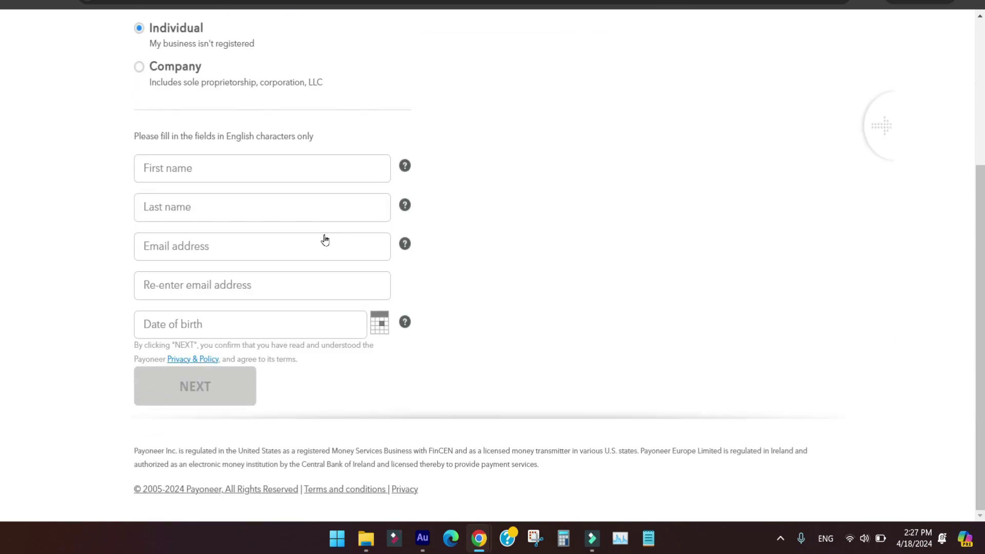
pyautogui.scroll(4, 387, 277)
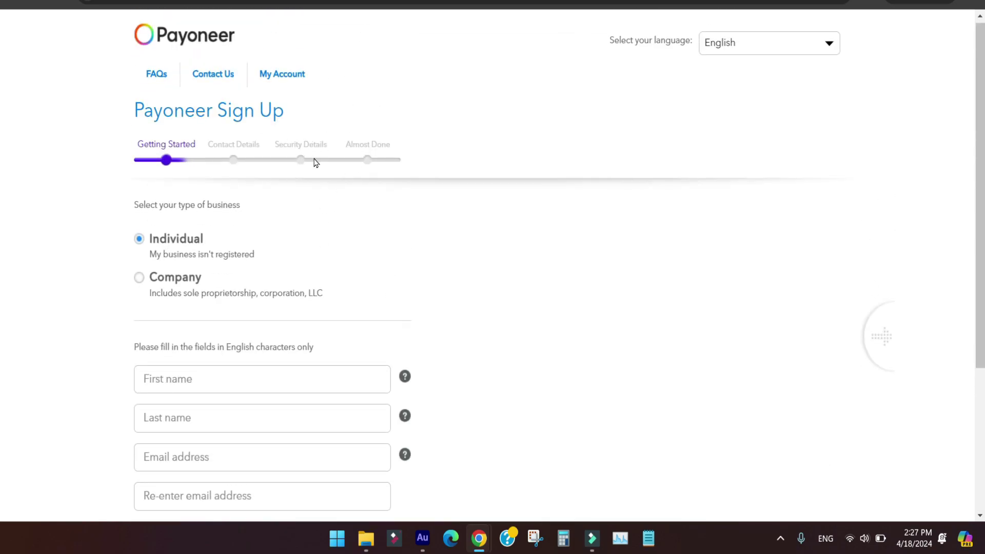
pyautogui.scroll(3, 235, 147)
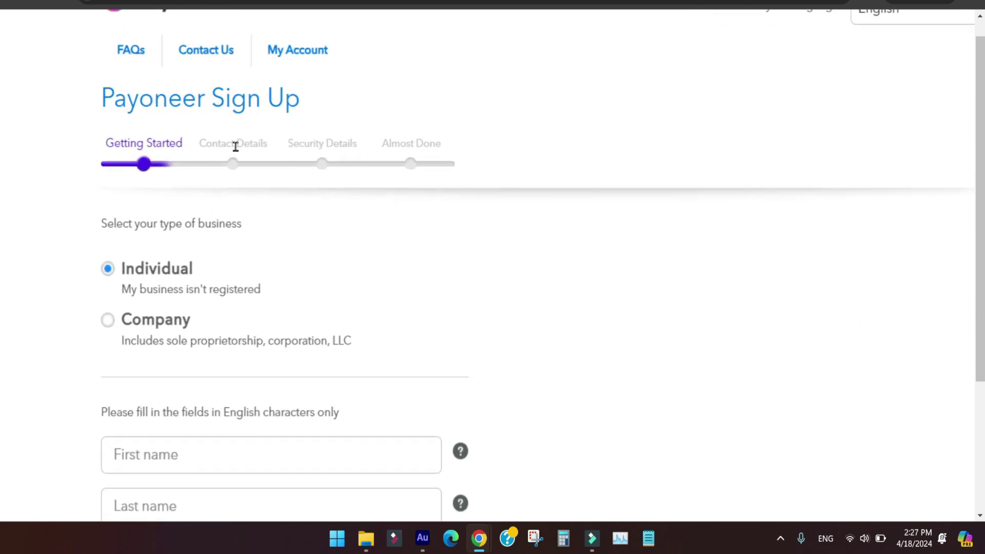
pyautogui.scroll(3, 235, 146)
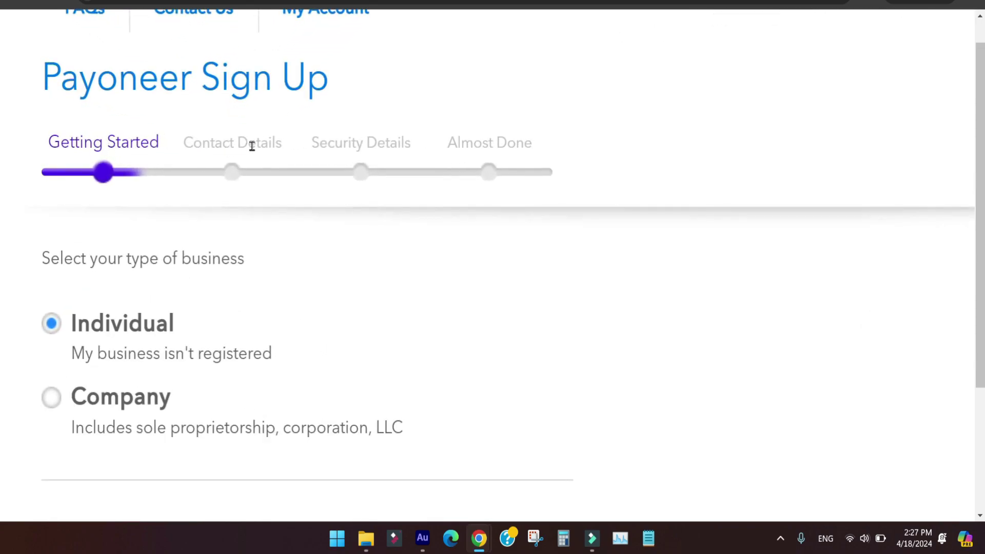
pyautogui.tripleClick(281, 147)
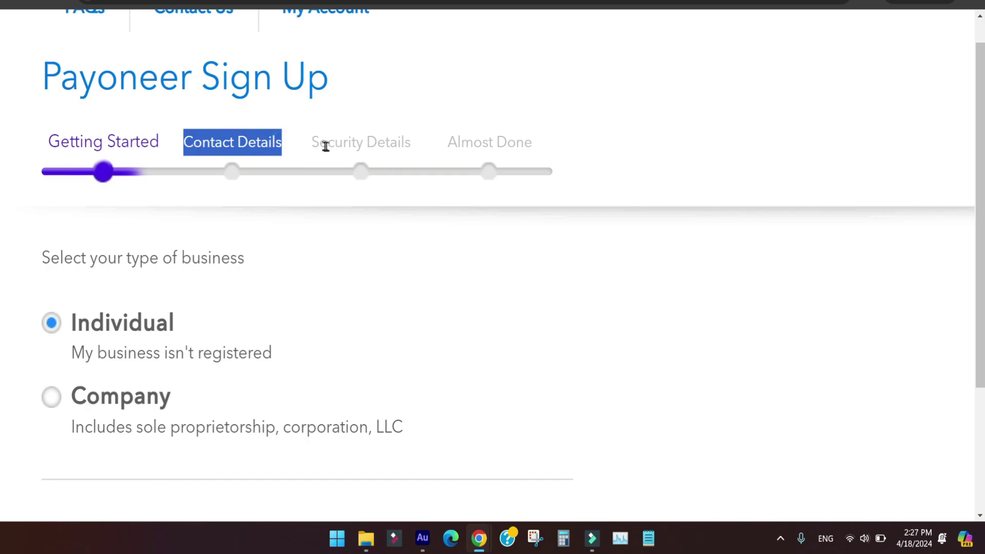
pyautogui.moveTo(311, 146); pyautogui.dragTo(424, 150)
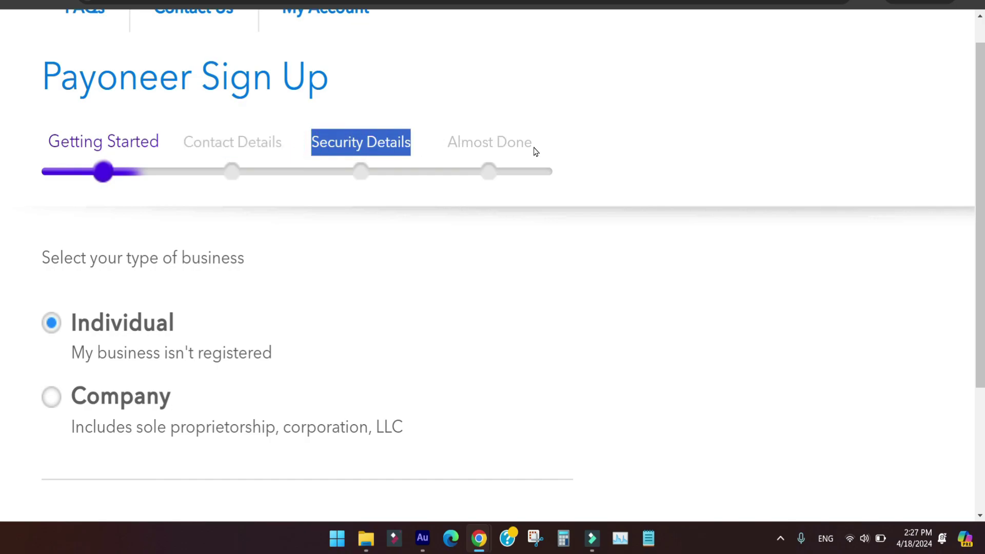
pyautogui.moveTo(534, 148); pyautogui.dragTo(458, 144)
pyautogui.scroll(-5, 461, 142)
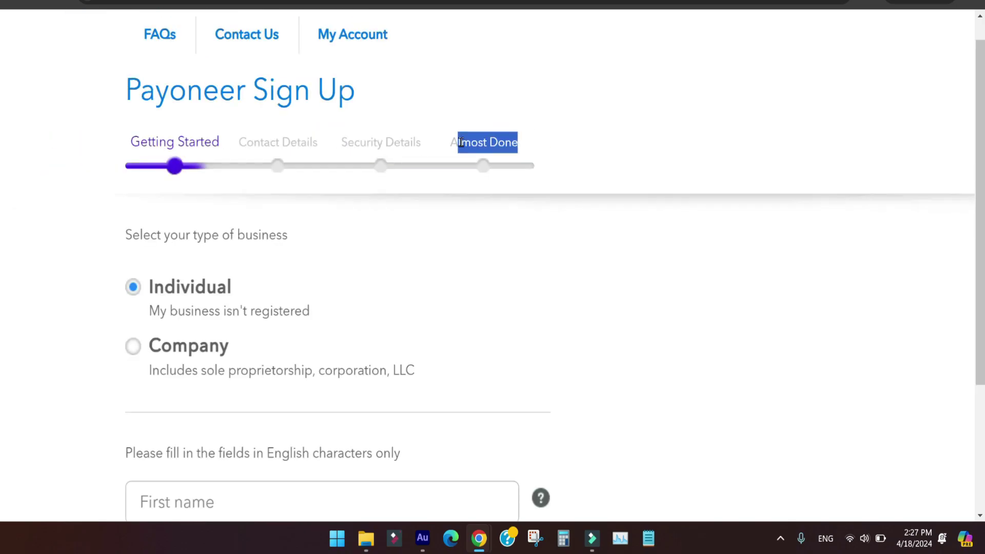
pyautogui.click(449, 232)
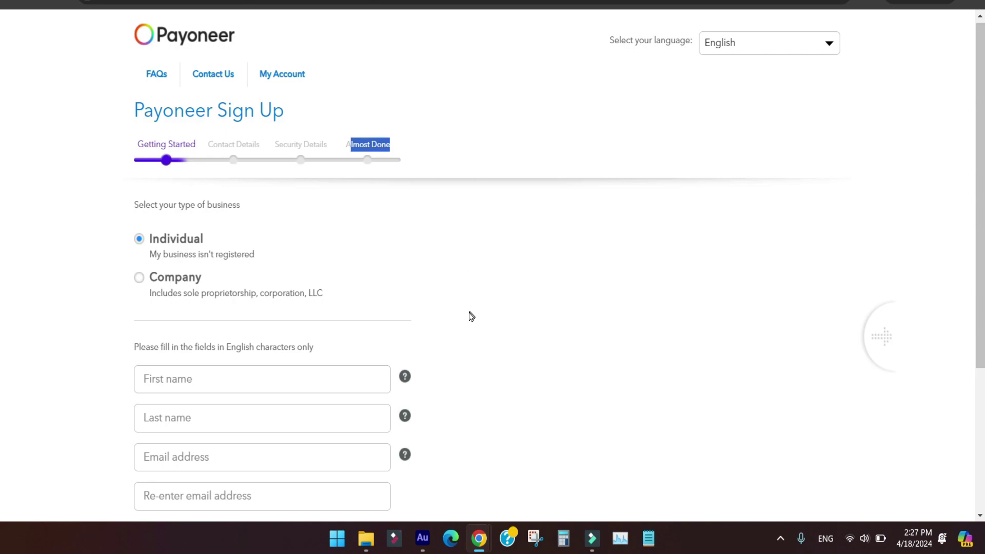
# Fill in the Individual applicant's first name, last name, email address with its confirmation, and date of birth.
pyautogui.scroll(-4, 469, 317)
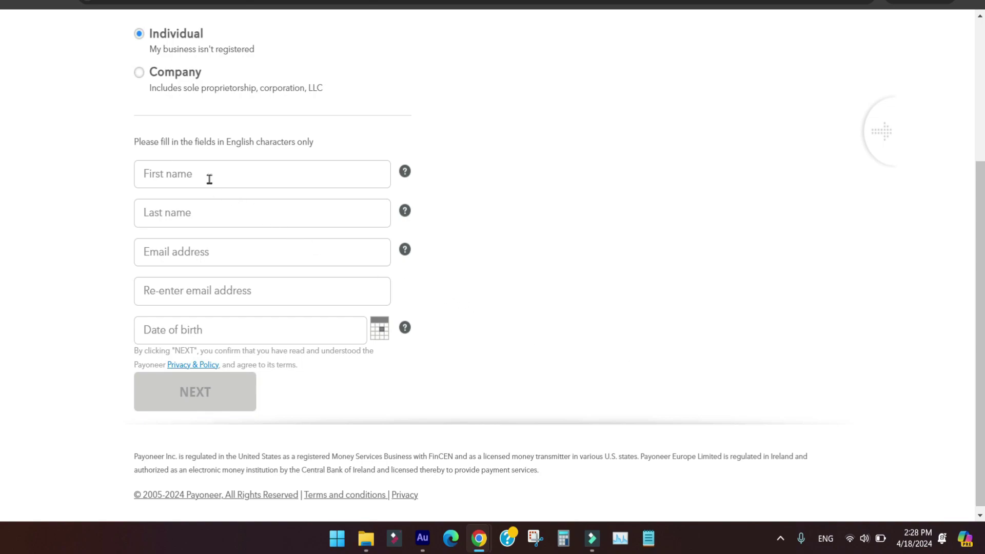
pyautogui.scroll(2, 173, 72)
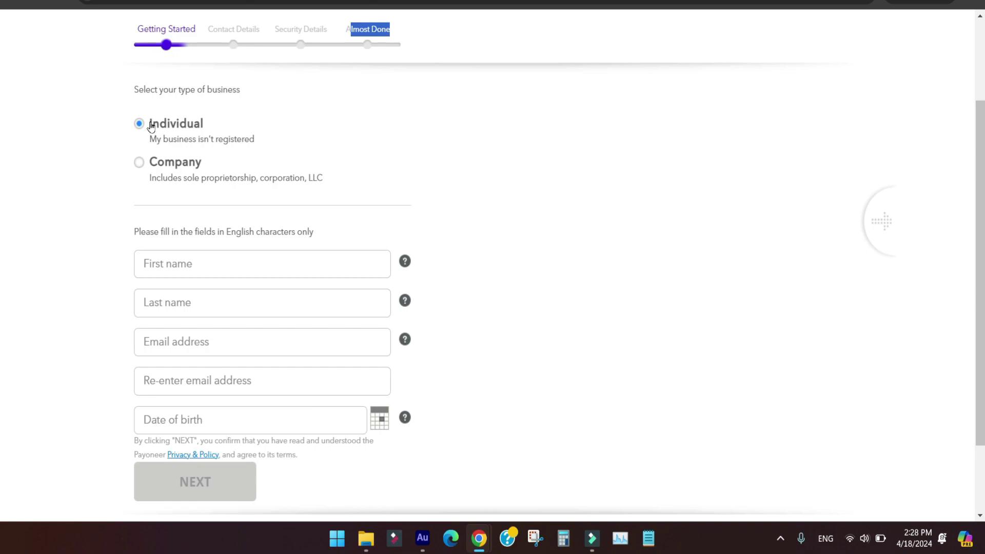
pyautogui.scroll(-2, 175, 131)
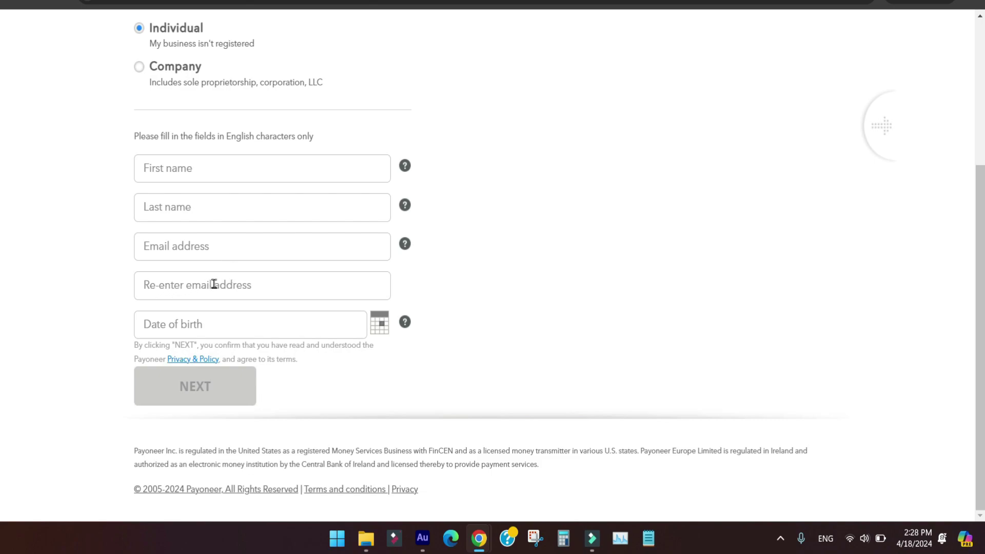
pyautogui.click(186, 324)
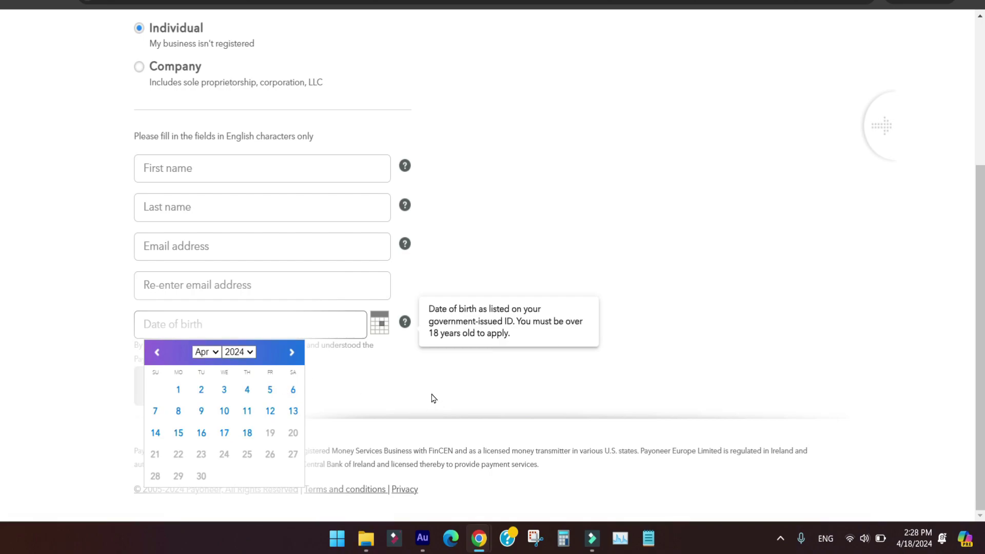
pyautogui.click(409, 378)
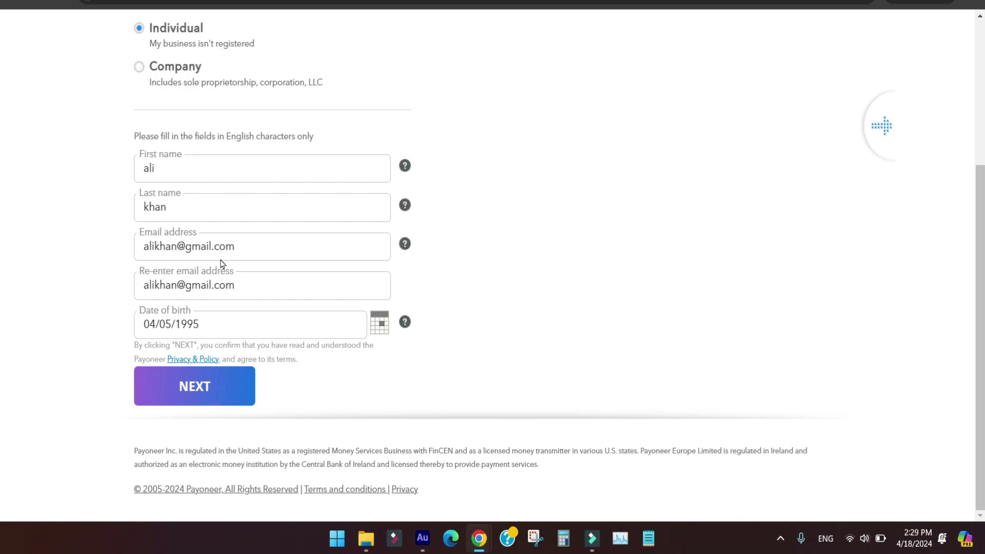
# Check the entered email address and first name, and continue to the Contact Details stage.
pyautogui.moveTo(237, 249); pyautogui.dragTo(134, 255)
pyautogui.click(100, 259)
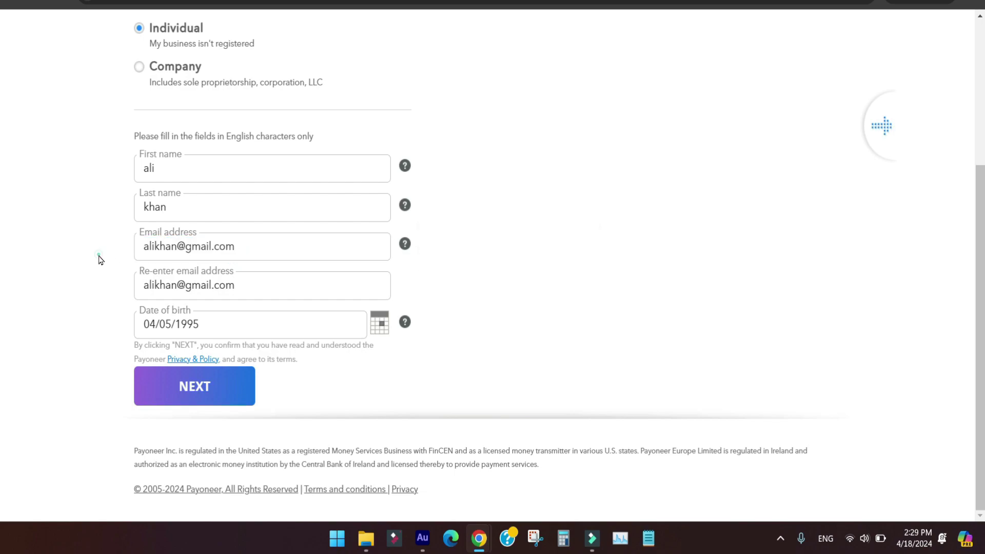
pyautogui.click(171, 169)
pyautogui.moveTo(123, 173); pyautogui.dragTo(79, 202)
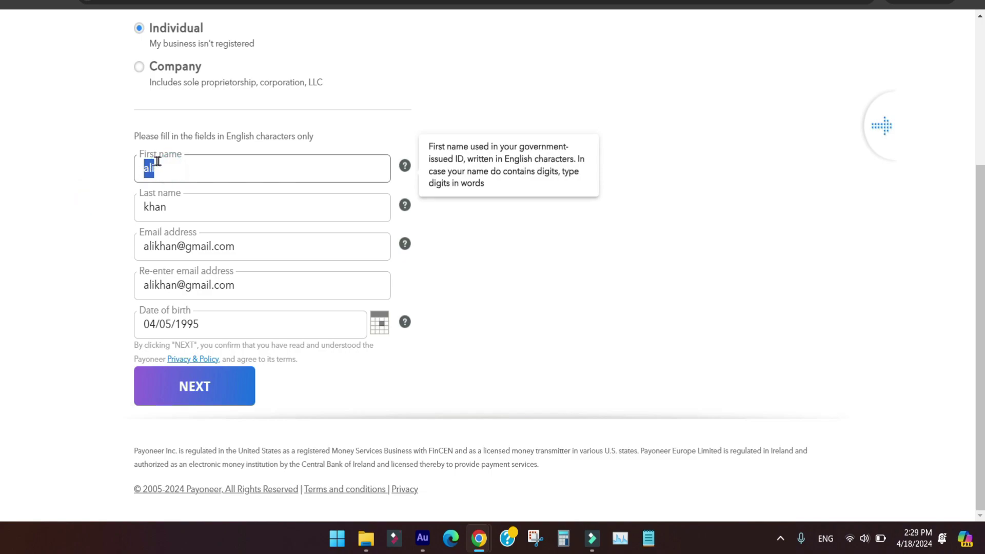
pyautogui.click(125, 156)
pyautogui.click(136, 139)
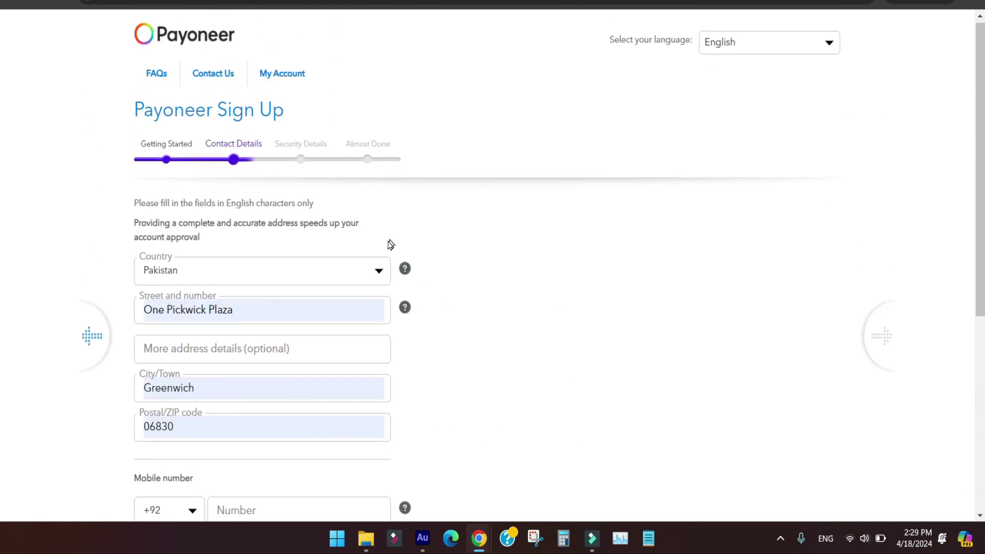
# Review the country, street, city, postal code, mobile number and verification code fields of the contact details.
pyautogui.scroll(-1, 263, 270)
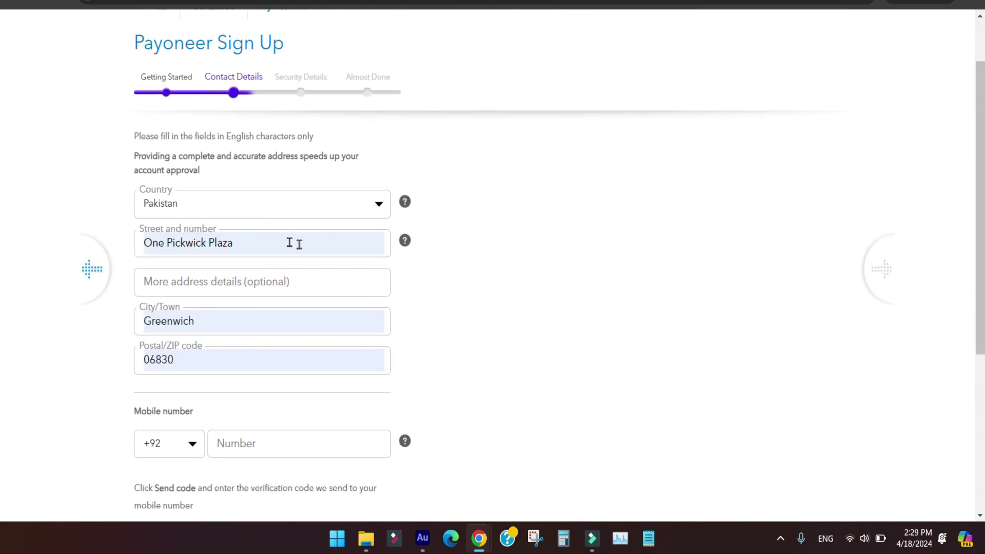
pyautogui.scroll(-1, 453, 288)
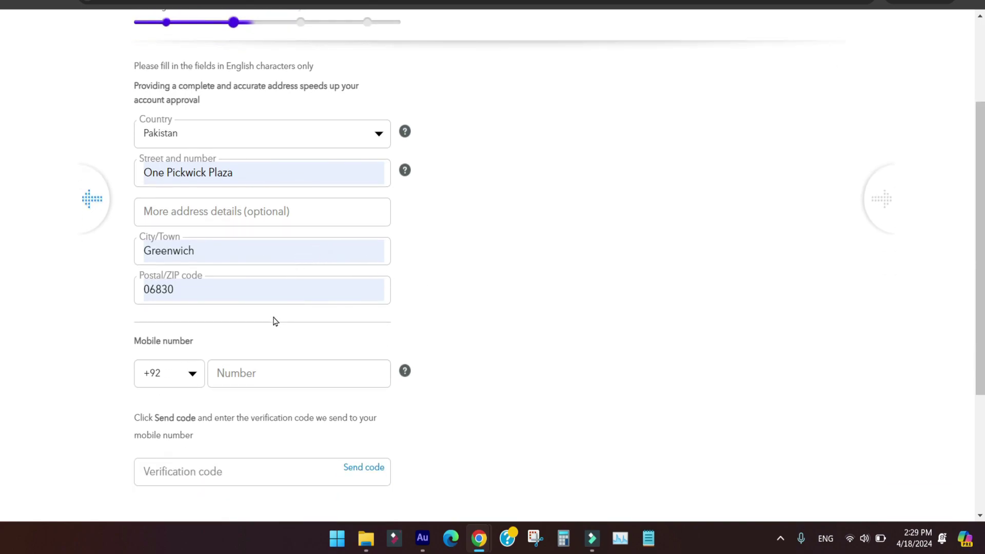
pyautogui.scroll(-2, 276, 322)
pyautogui.scroll(2, 276, 322)
pyautogui.scroll(1, 276, 321)
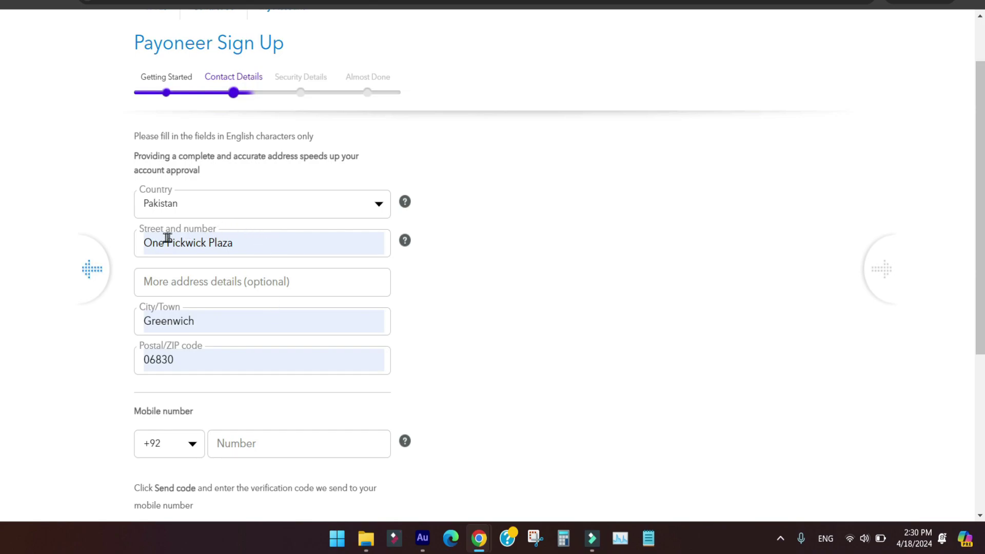
pyautogui.tripleClick(238, 242)
pyautogui.click(115, 359)
# Examine the mobile number field with its country code and the verification code field with its Send code option.
pyautogui.scroll(-1, 249, 288)
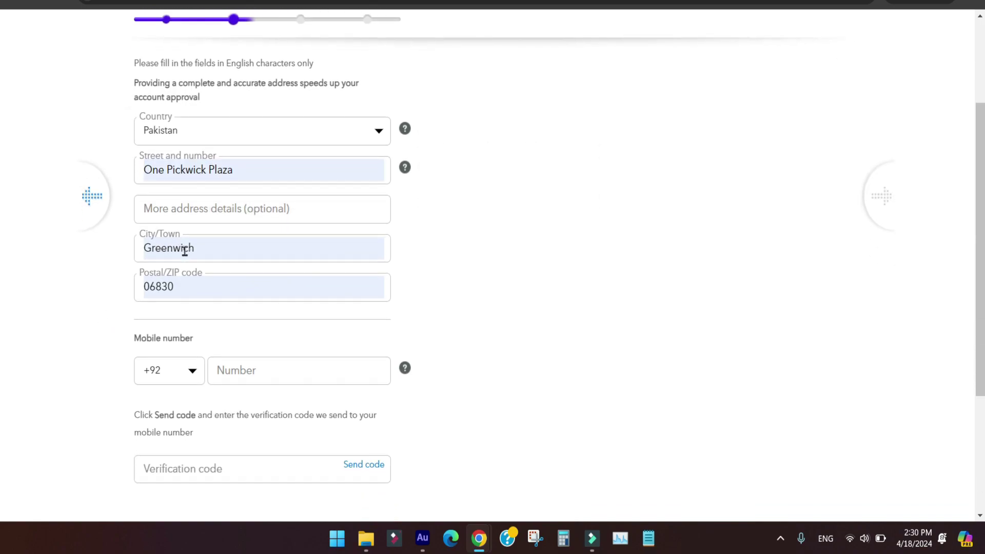
pyautogui.scroll(-1, 182, 251)
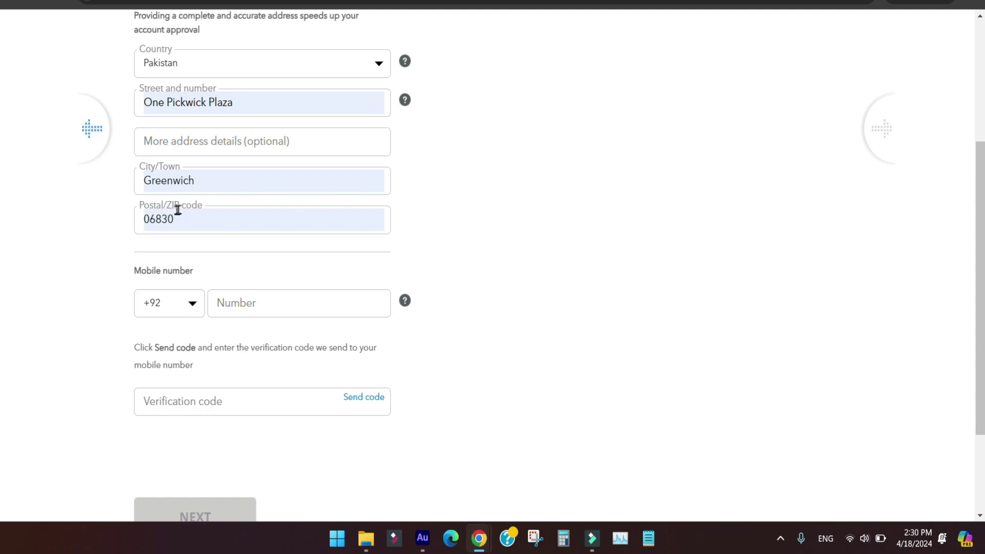
pyautogui.scroll(-1, 188, 216)
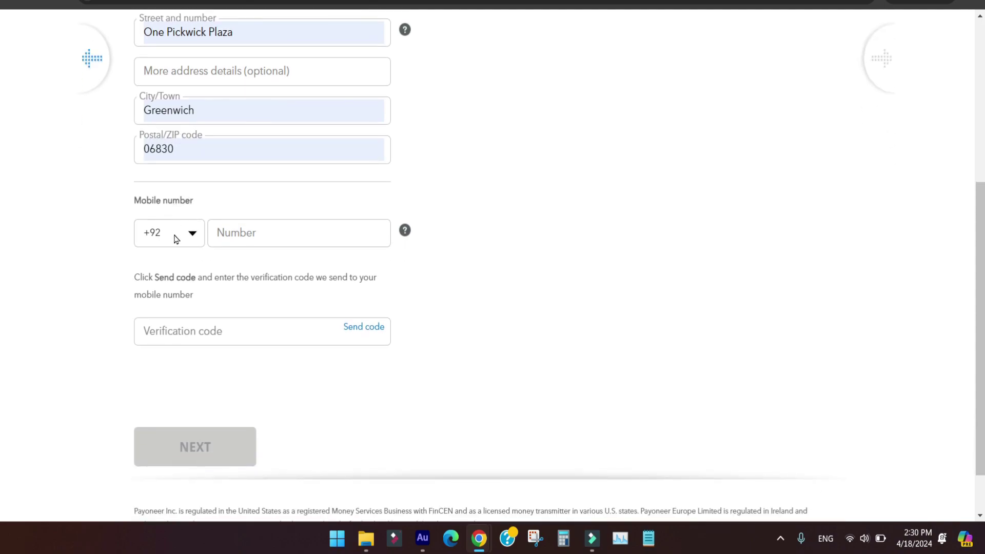
pyautogui.click(258, 236)
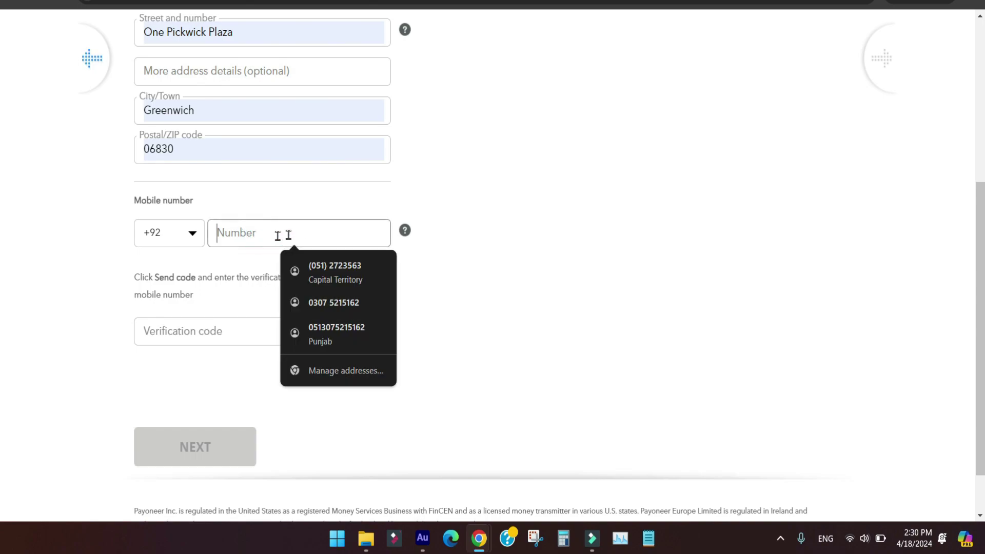
pyautogui.click(452, 229)
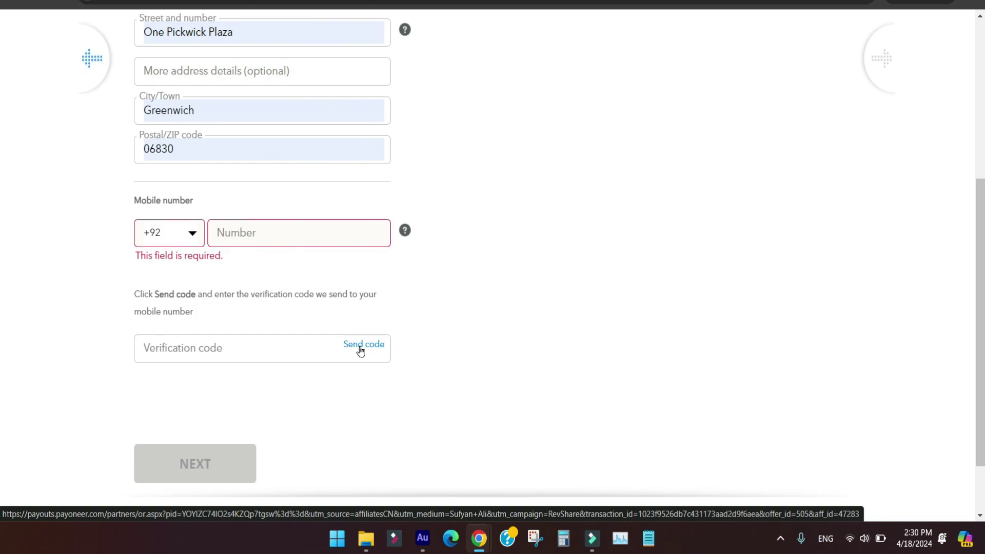
pyautogui.click(198, 349)
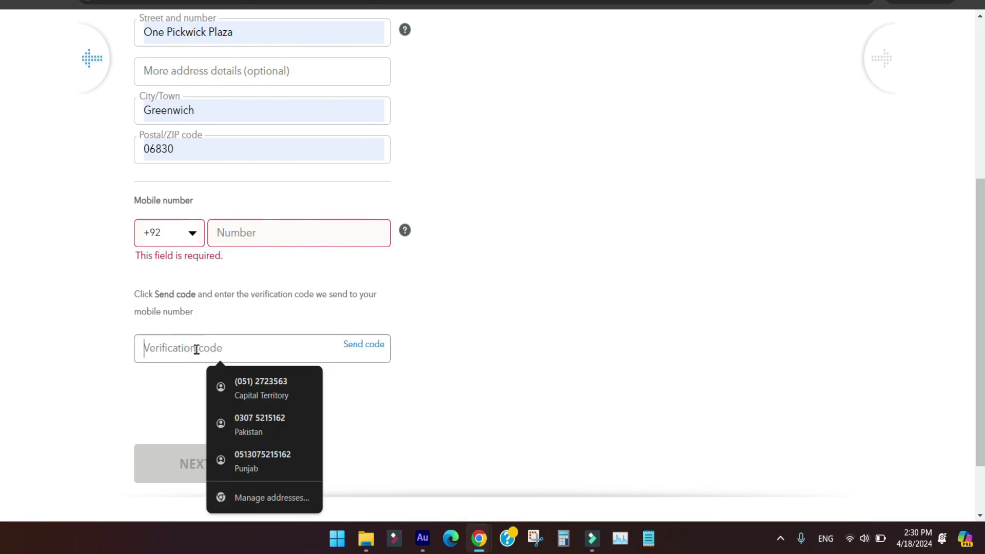
# Recheck the whole Contact Details form, from the country and address fields to the verification code.
pyautogui.scroll(1, 487, 300)
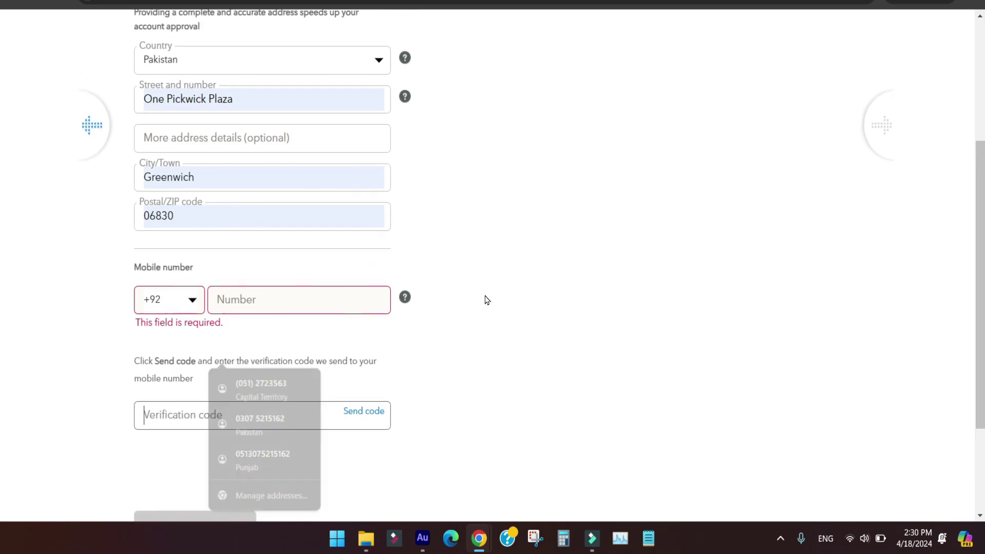
pyautogui.scroll(3, 487, 300)
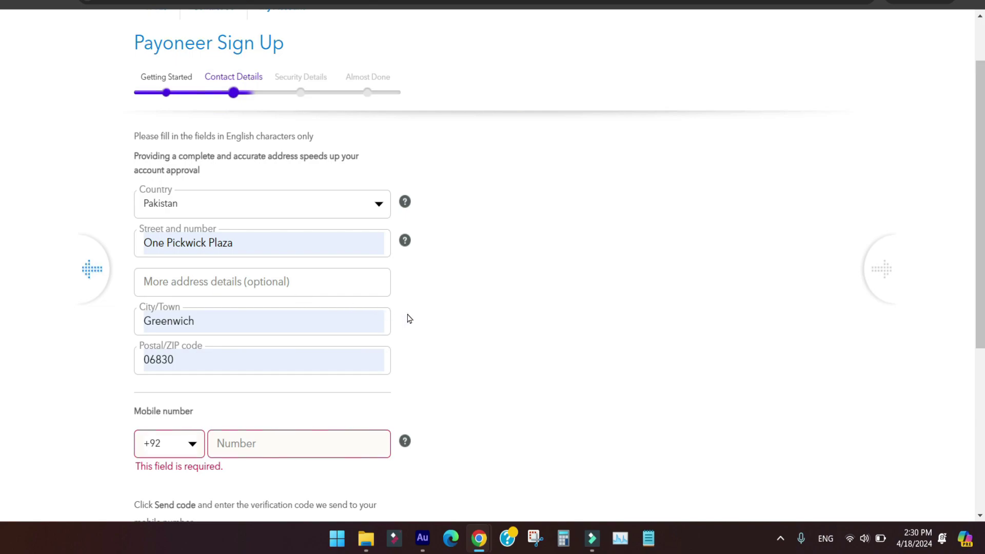
pyautogui.scroll(-5, 414, 318)
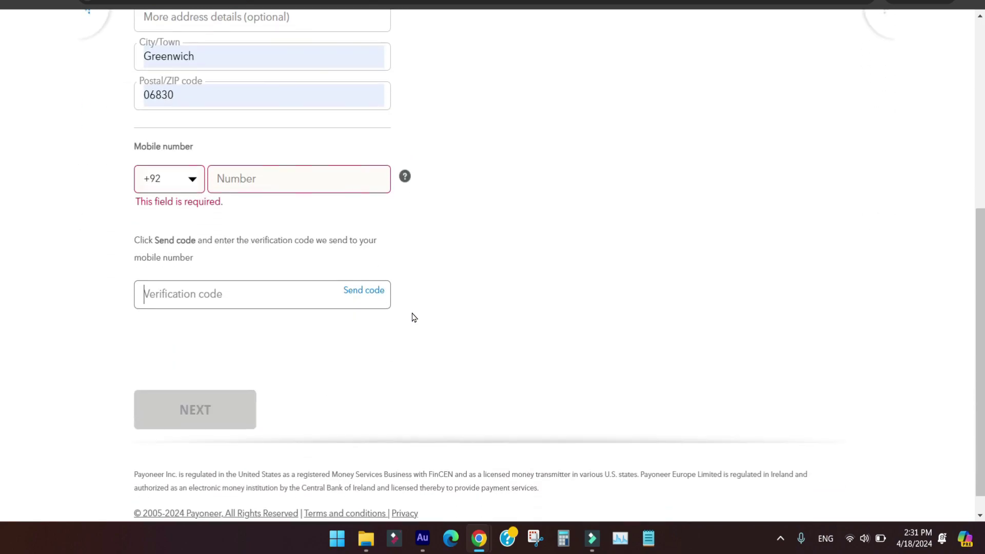
pyautogui.scroll(4, 367, 249)
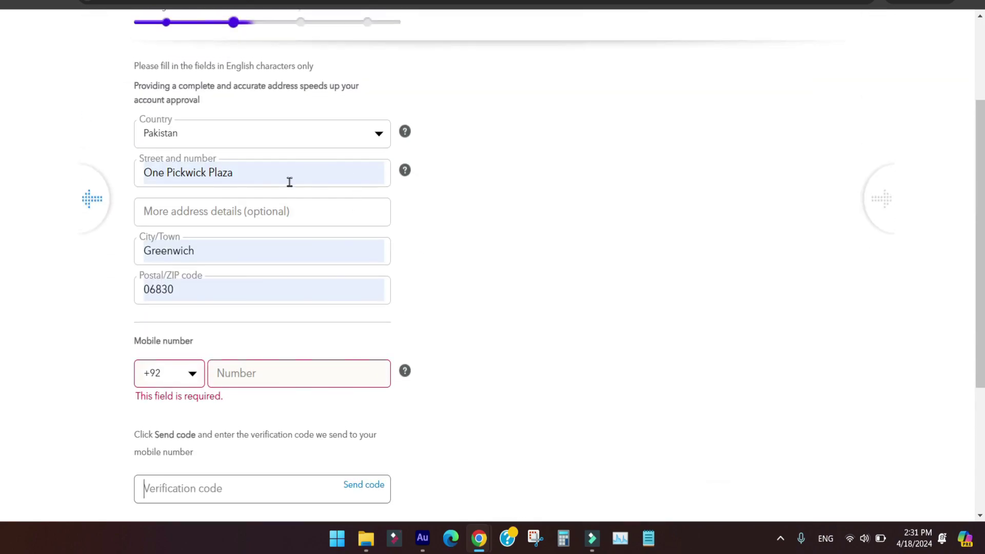
pyautogui.scroll(-3, 402, 304)
pyautogui.click(201, 340)
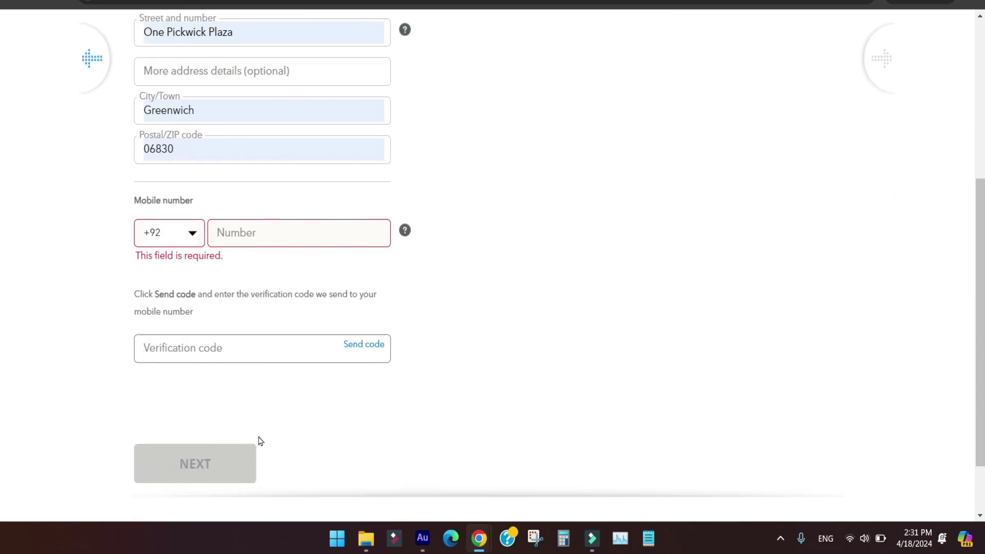
pyautogui.scroll(5, 282, 222)
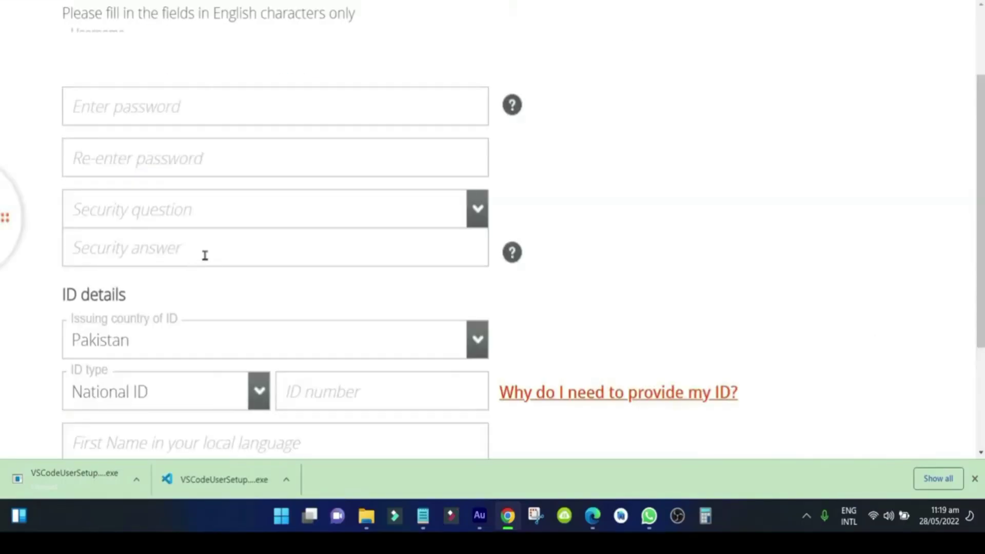
# Examine the Security Details stage: password, security question, ID details, local-language names and captcha code.
pyautogui.scroll(4, 205, 258)
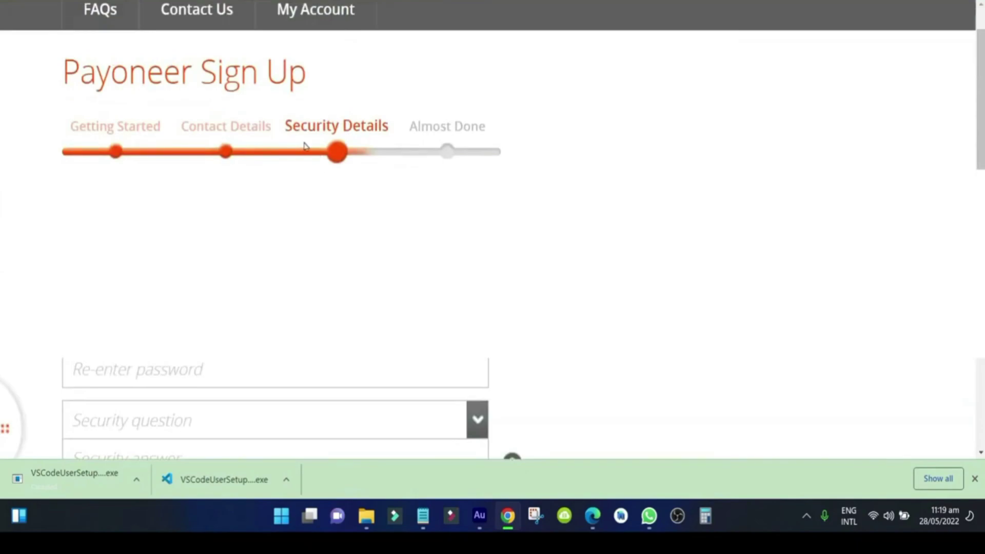
pyautogui.scroll(-3, 320, 159)
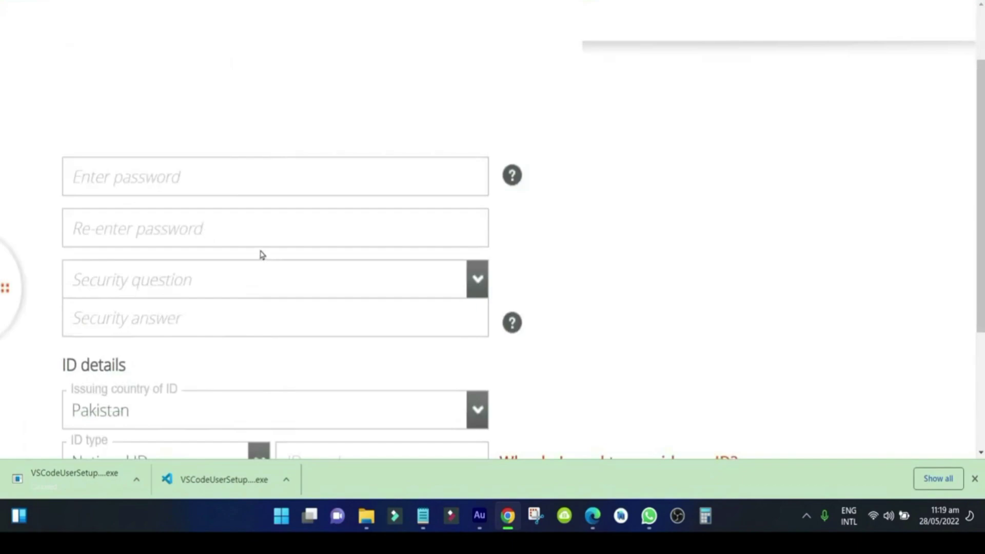
pyautogui.scroll(-4, 221, 209)
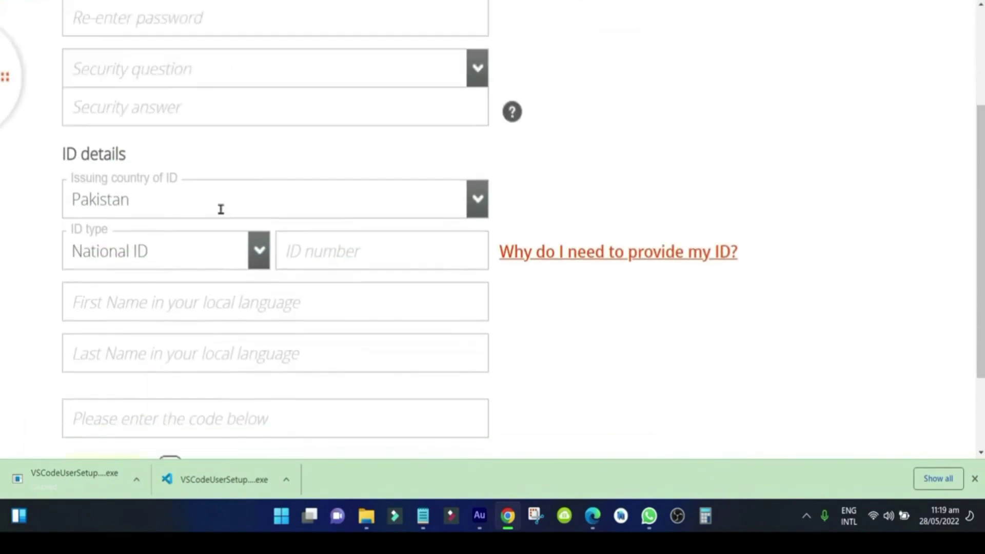
pyautogui.scroll(-2, 218, 243)
pyautogui.scroll(-1, 219, 244)
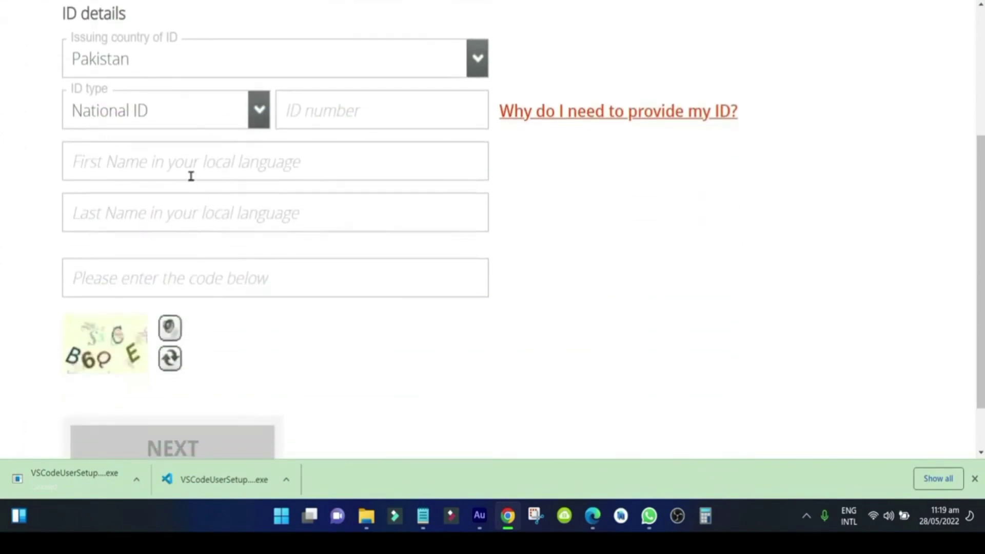
pyautogui.scroll(-3, 207, 181)
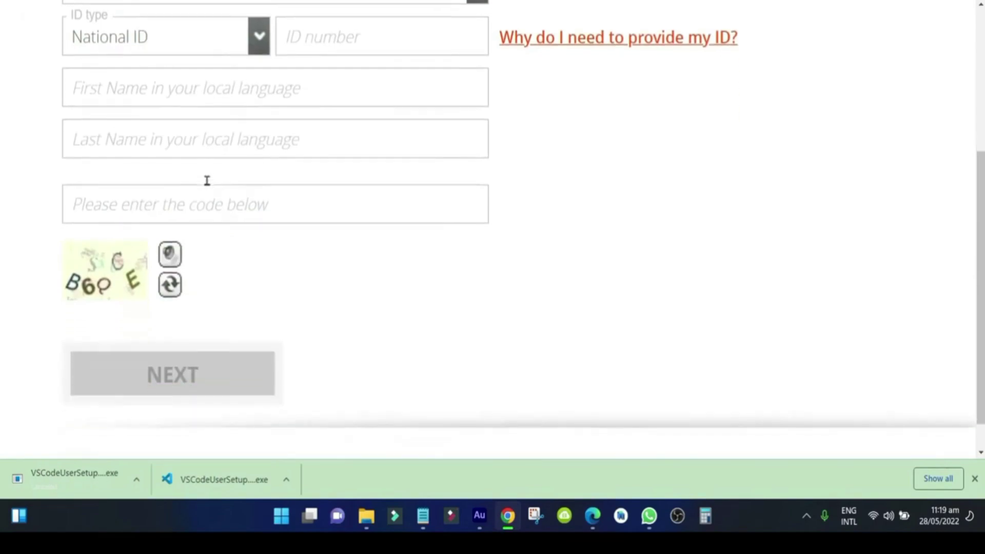
pyautogui.scroll(6, 214, 300)
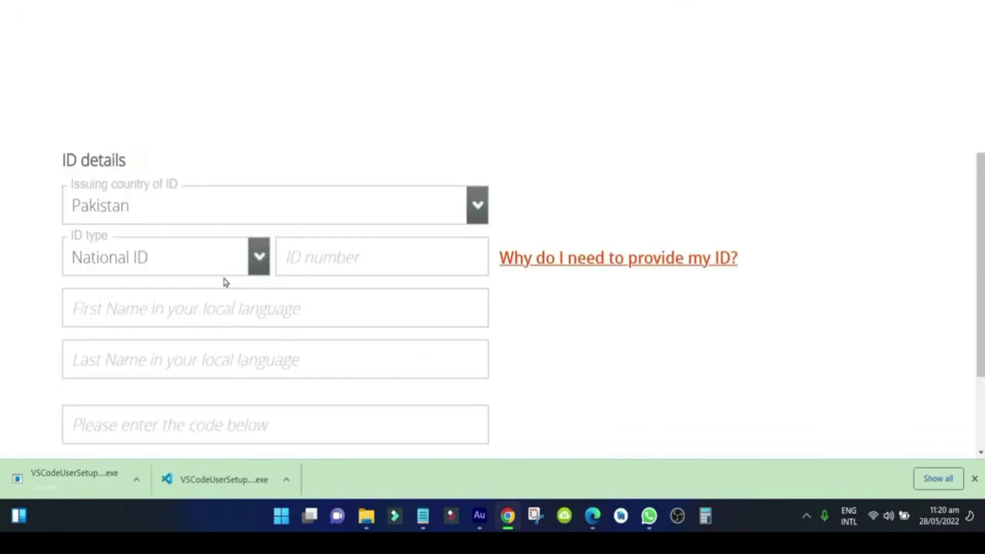
pyautogui.scroll(4, 224, 282)
pyautogui.scroll(-3, 223, 282)
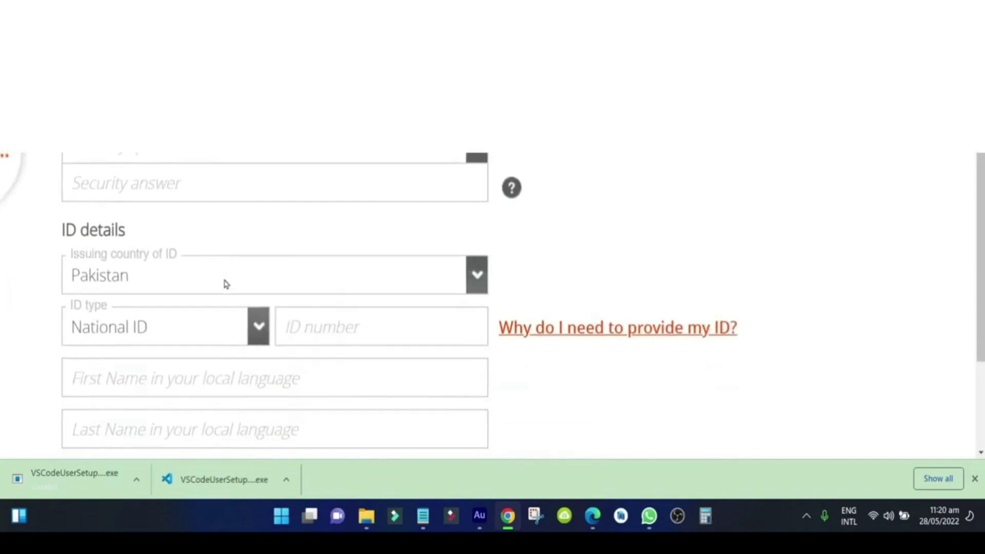
# Choose National ID as the ID type in the ID details and check the alternative document types.
pyautogui.click(222, 327)
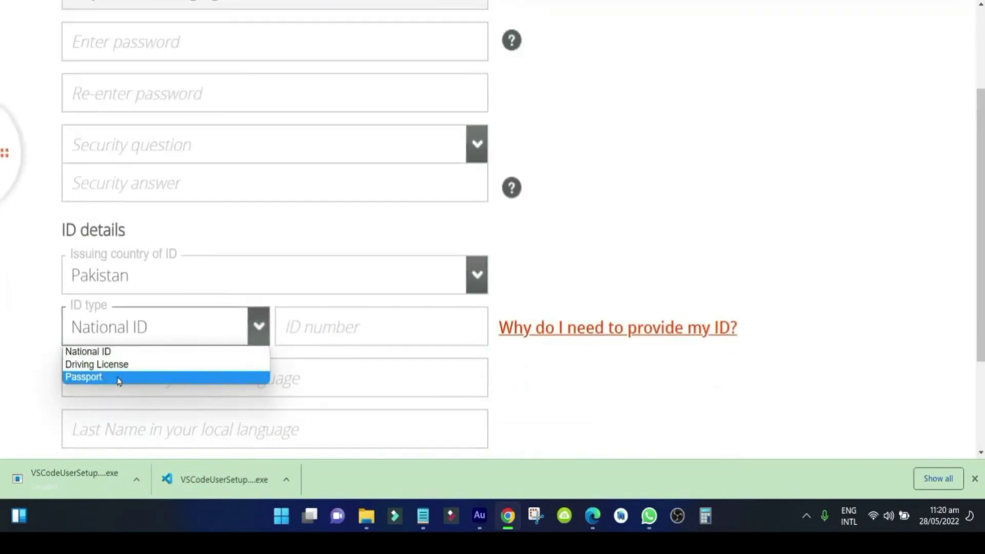
pyautogui.click(117, 353)
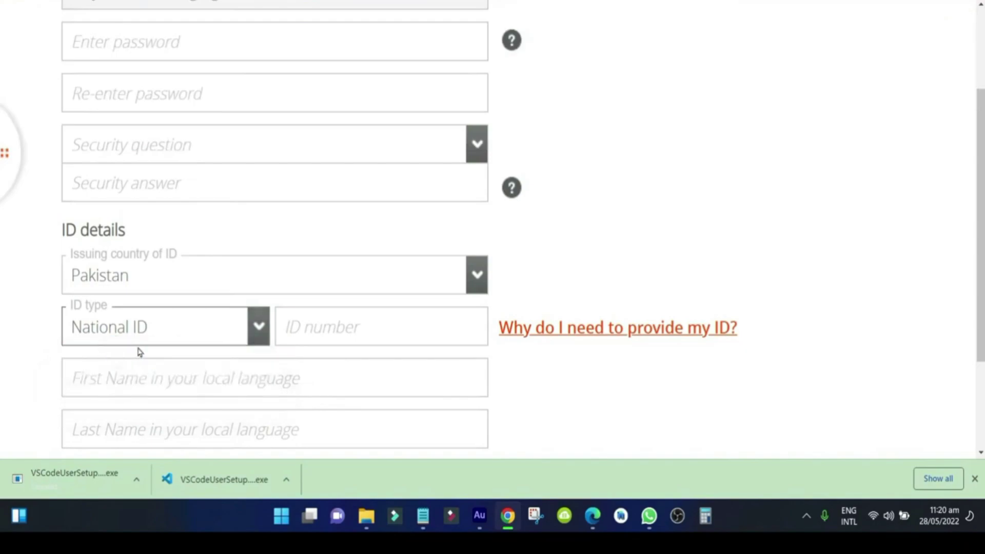
pyautogui.click(169, 327)
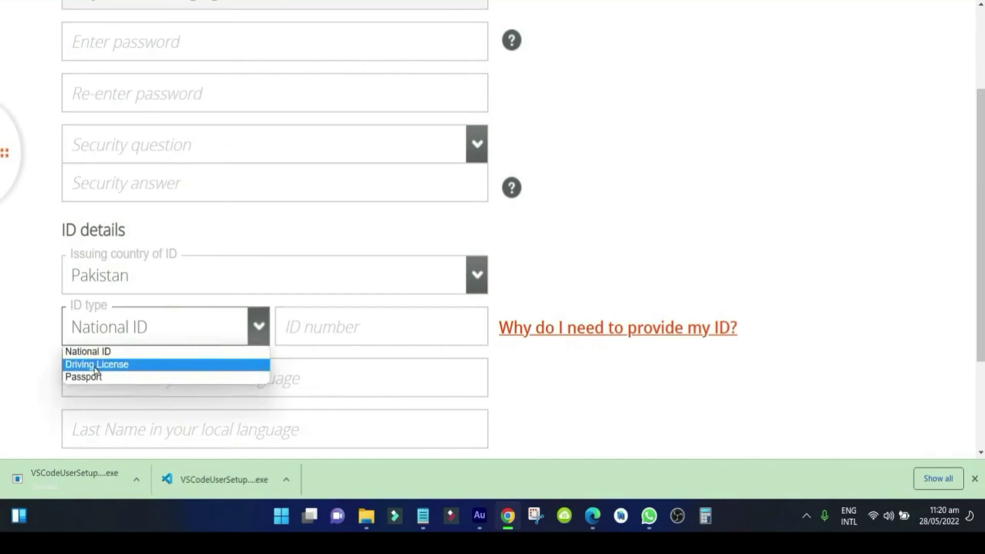
pyautogui.click(169, 332)
# Inspect the password and password confirmation fields of the Security Details.
pyautogui.scroll(3, 183, 306)
pyautogui.scroll(2, 183, 306)
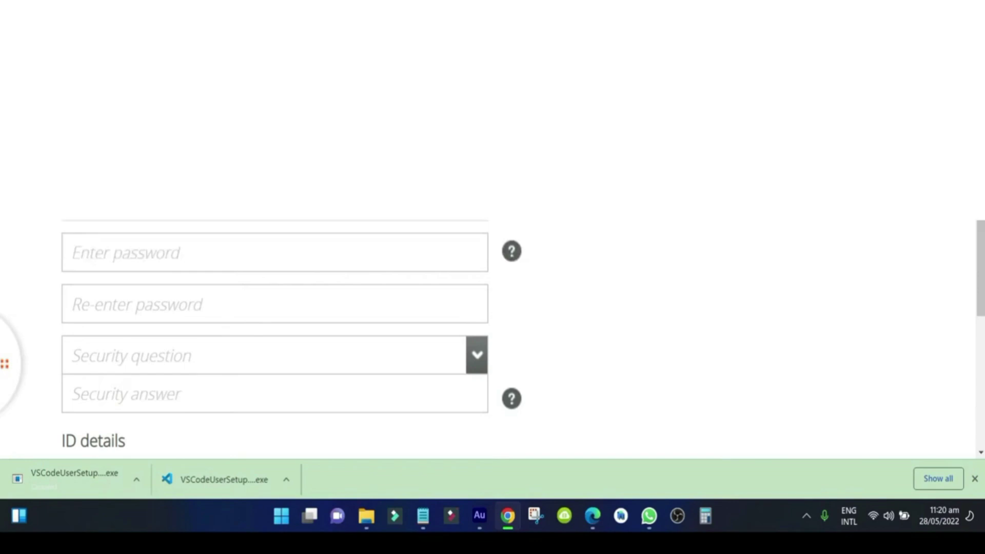
pyautogui.scroll(-2, 275, 338)
pyautogui.click(103, 198)
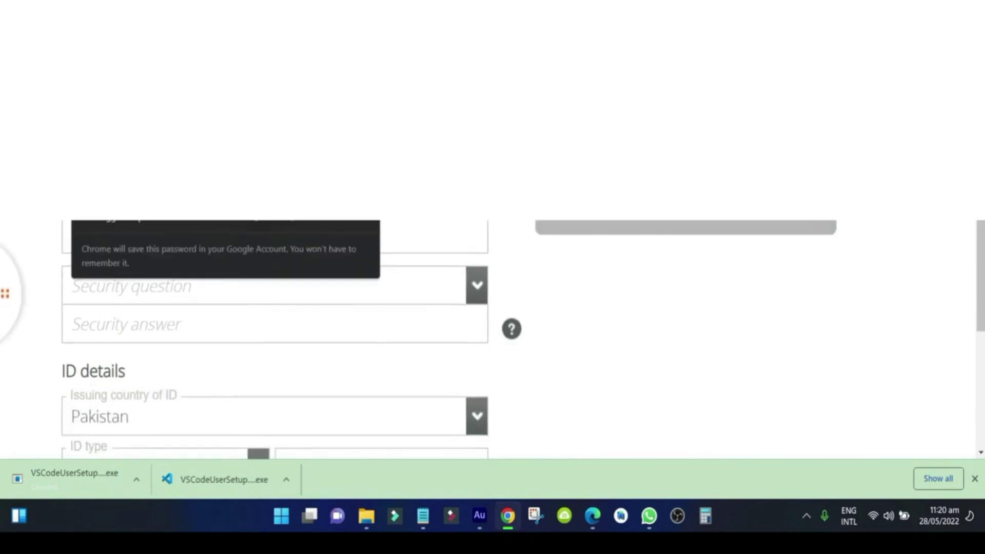
pyautogui.click(89, 225)
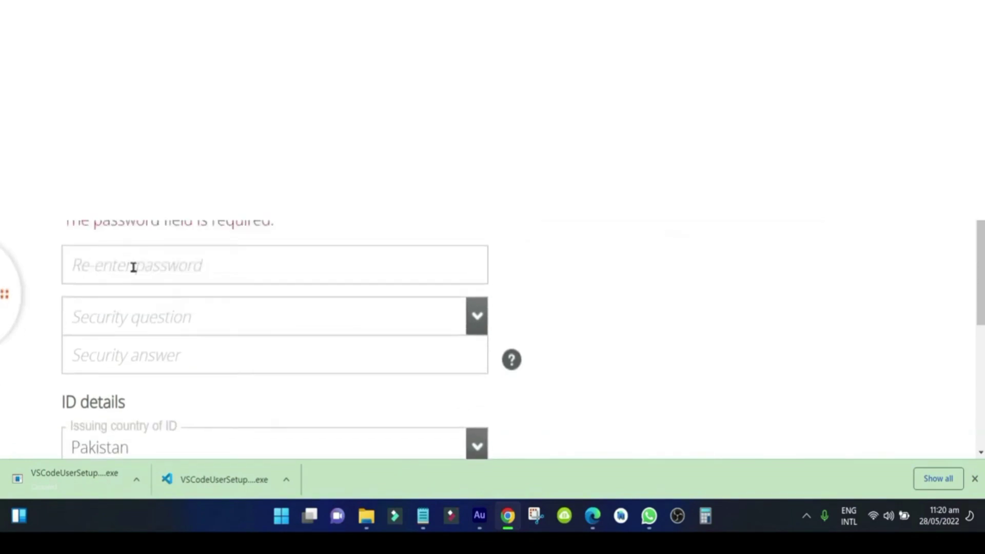
pyautogui.scroll(-1, 385, 324)
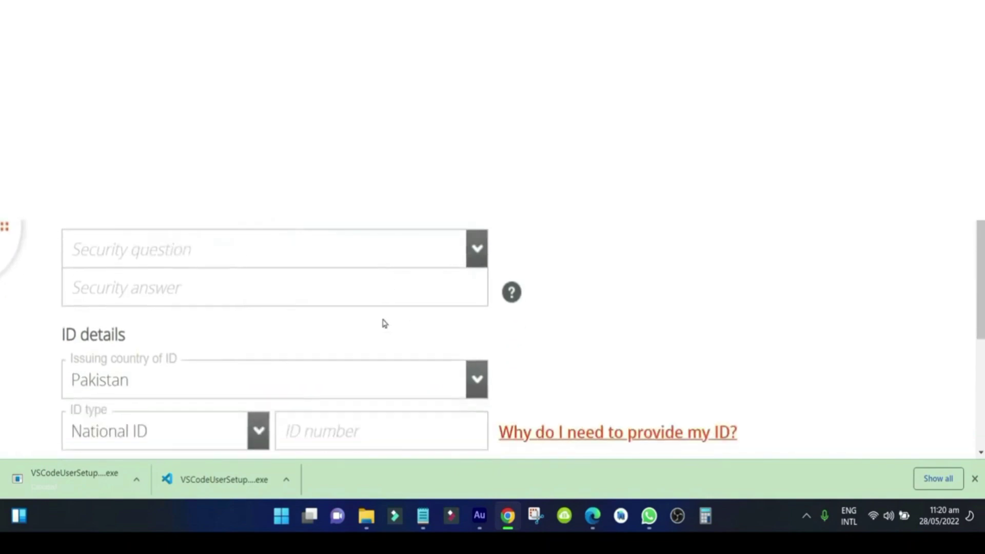
# Choose "What is the first name of your spouse's mother?" as the security question and check the answer field and alternative questions.
pyautogui.click(286, 251)
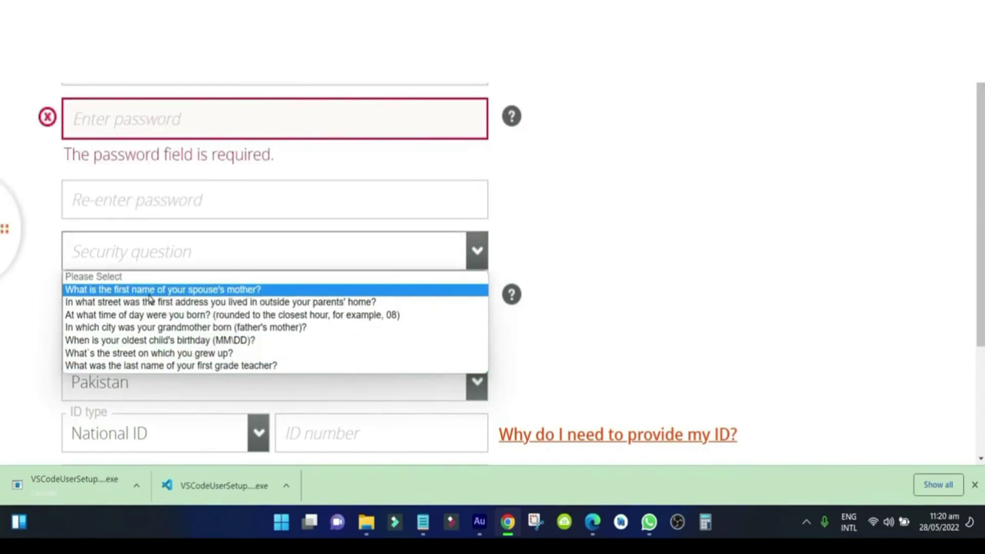
pyautogui.click(149, 294)
pyautogui.click(176, 291)
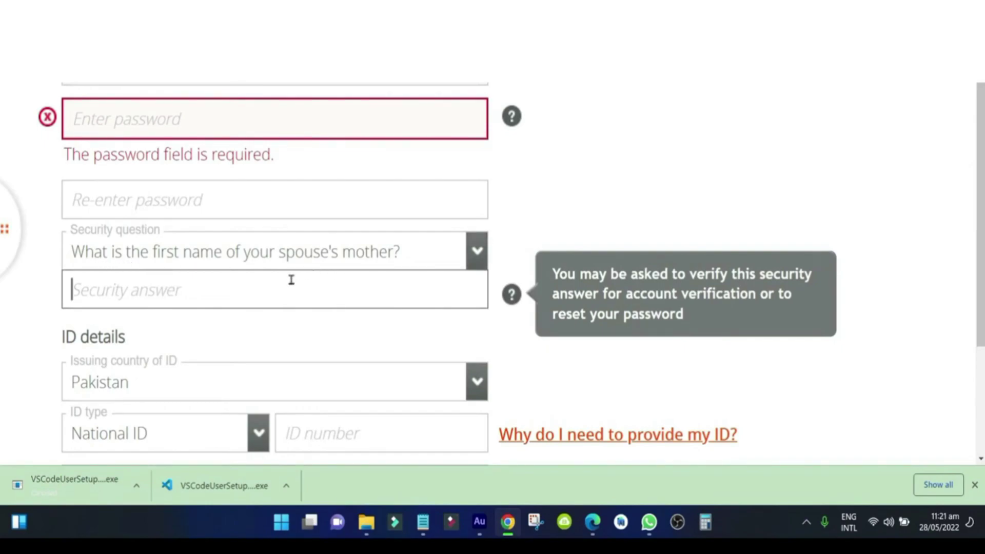
pyautogui.click(206, 264)
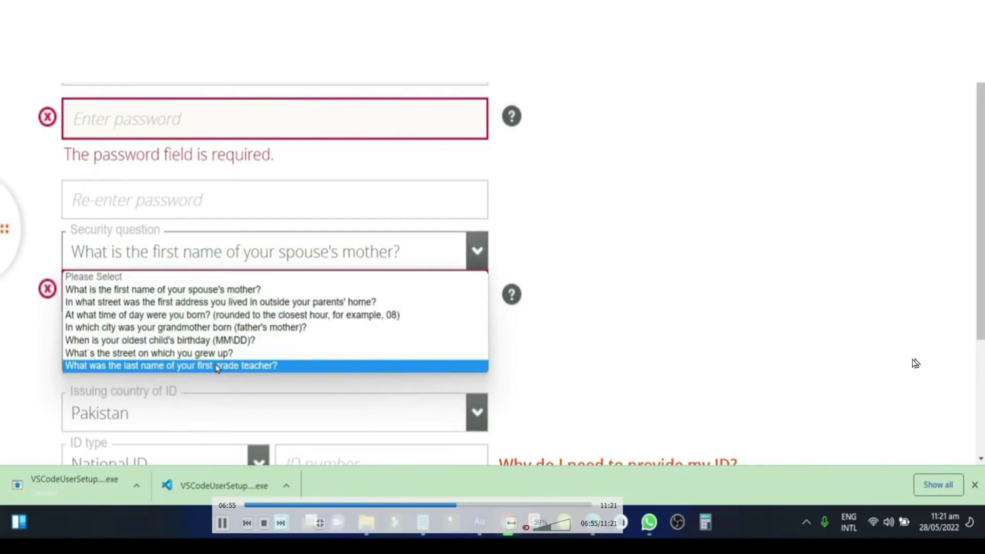
pyautogui.click(166, 268)
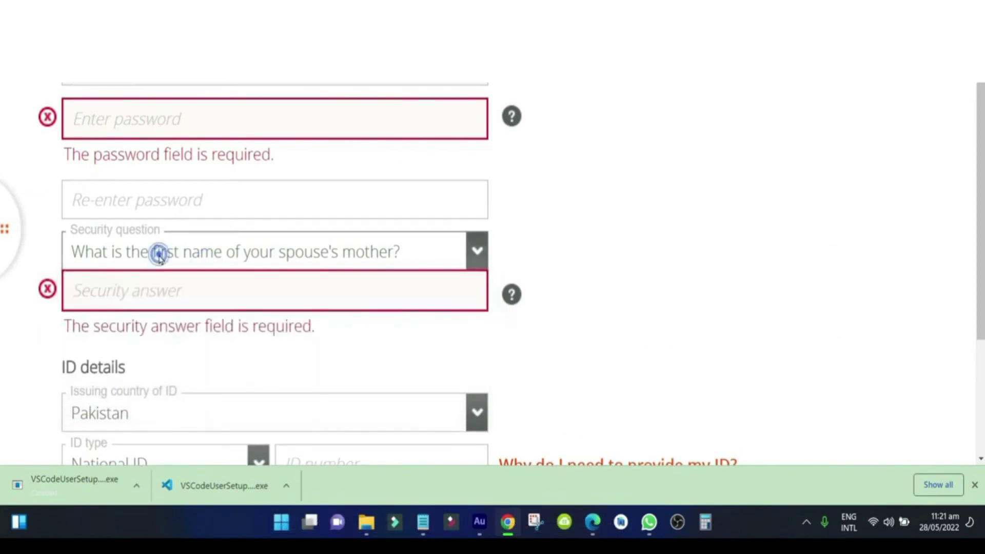
pyautogui.click(147, 286)
# Fill in the first name in the local language and check the remaining last name and captcha code fields.
pyautogui.scroll(-5, 347, 166)
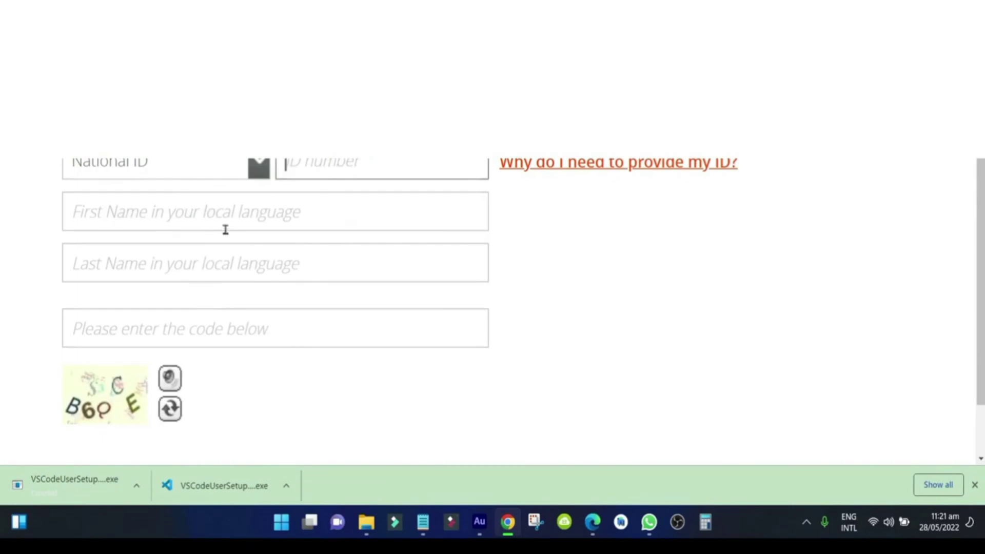
pyautogui.click(249, 220)
pyautogui.scroll(-2, 244, 244)
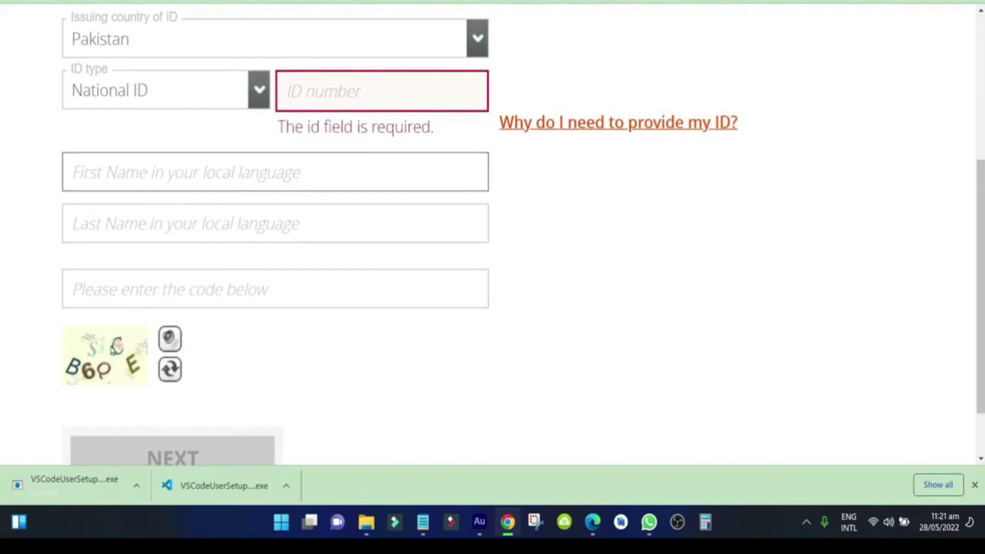
pyautogui.scroll(4, 193, 356)
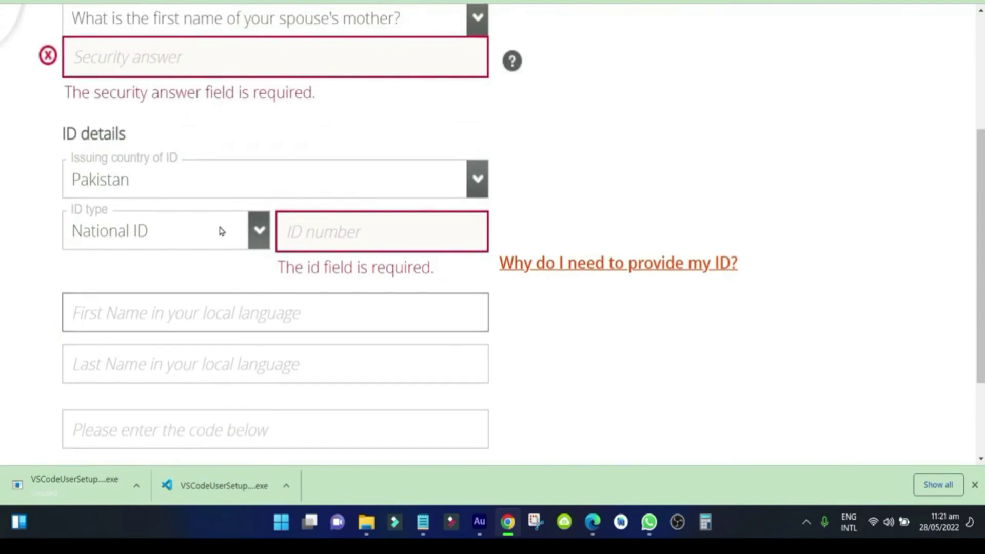
pyautogui.scroll(4, 222, 231)
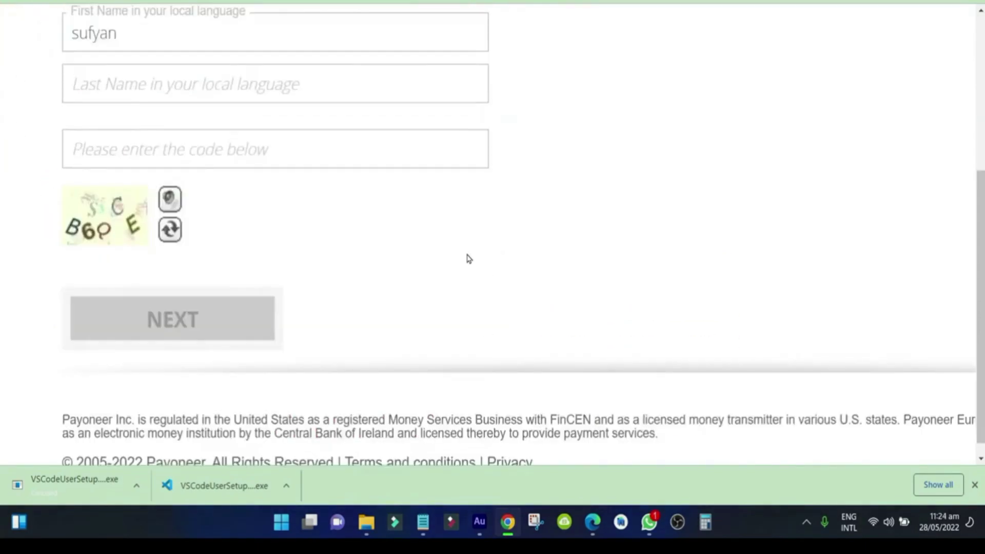
pyautogui.scroll(1, 1, 231)
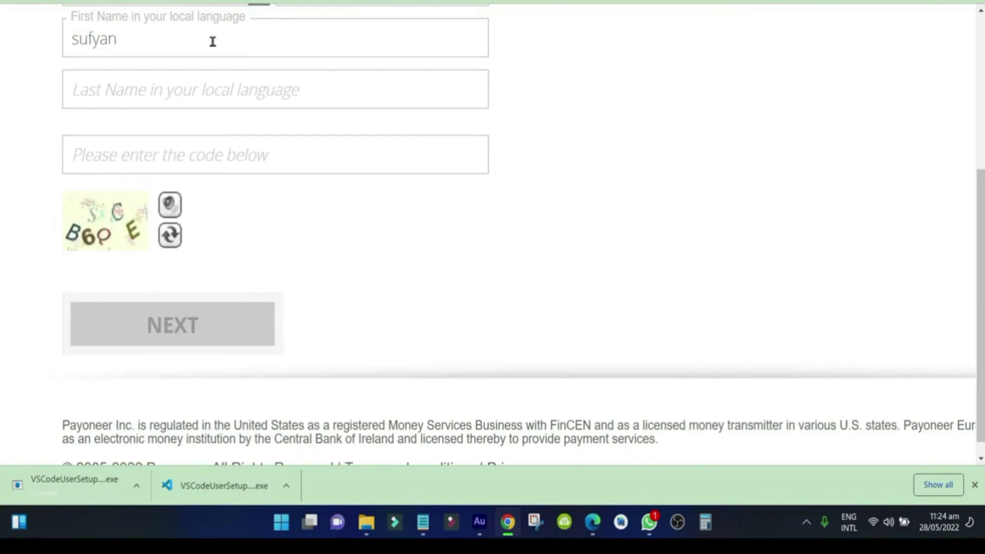
# Switch to the English-to-Urdu translation page and copy the Urdu translation of the first name for the local-language field.
pyautogui.moveTo(144, 40); pyautogui.dragTo(77, 39)
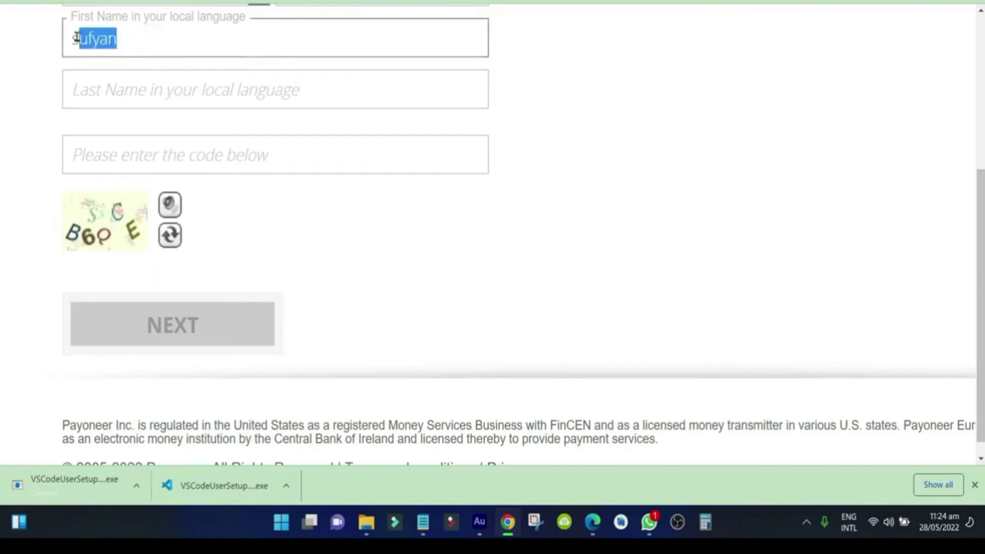
pyautogui.click(103, 87)
pyautogui.click(125, 39)
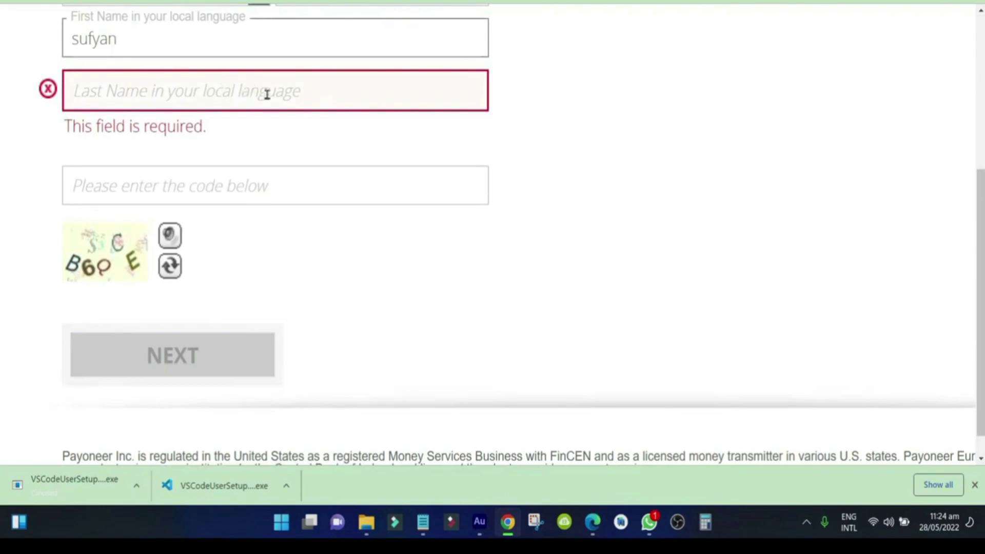
pyautogui.hotkey('ctrl', 'Tab')
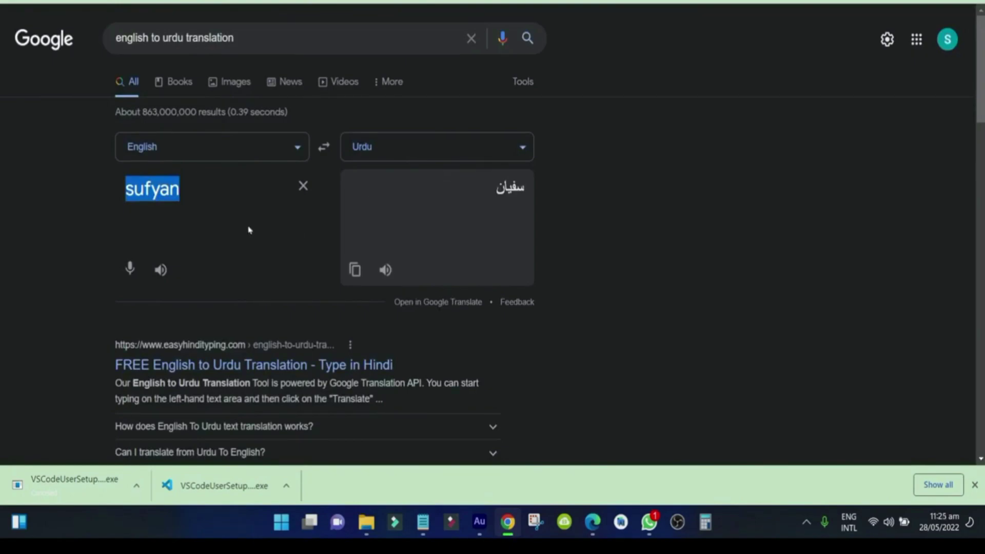
pyautogui.click(181, 192)
pyautogui.moveTo(188, 194); pyautogui.dragTo(111, 194)
pyautogui.click(194, 193)
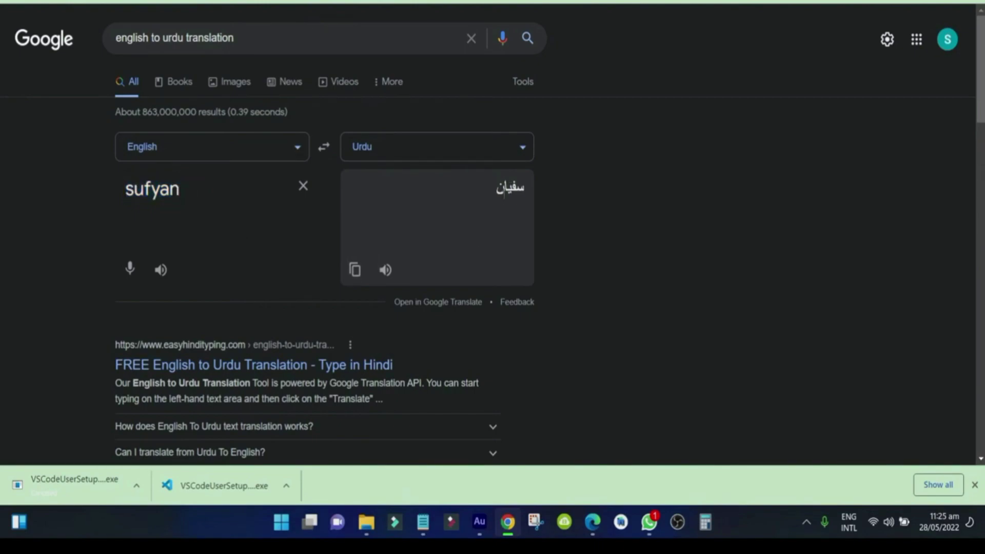
pyautogui.click(355, 269)
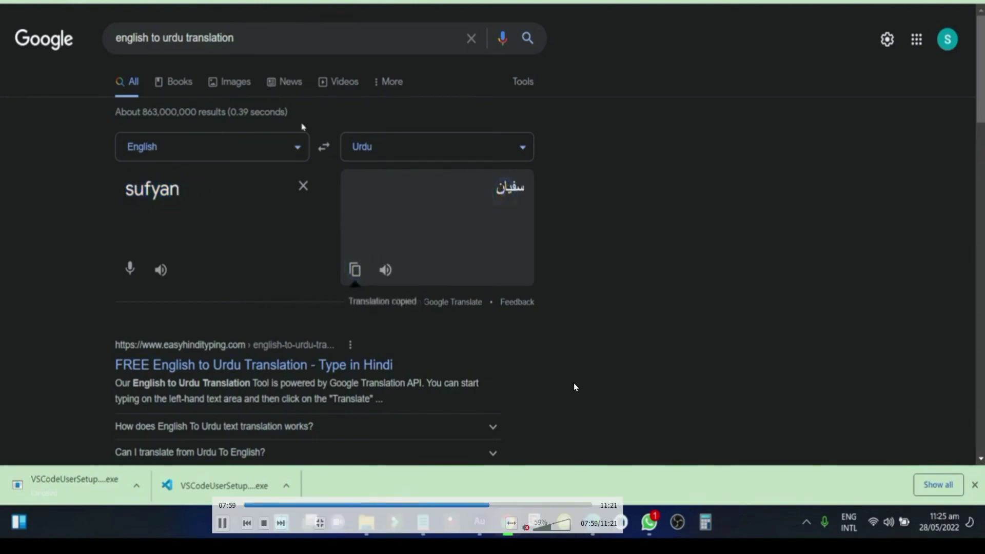
# Check the local-language last name field in the sign-up form, then translate the last name into Urdu and copy the translation.
pyautogui.hotkey('ctrl', 'shift', 'Tab')
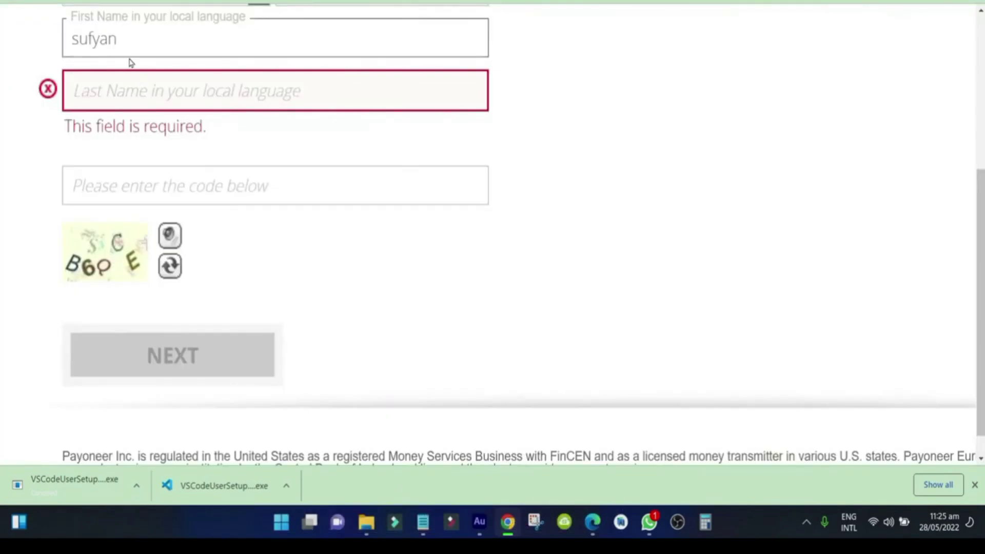
pyautogui.click(132, 88)
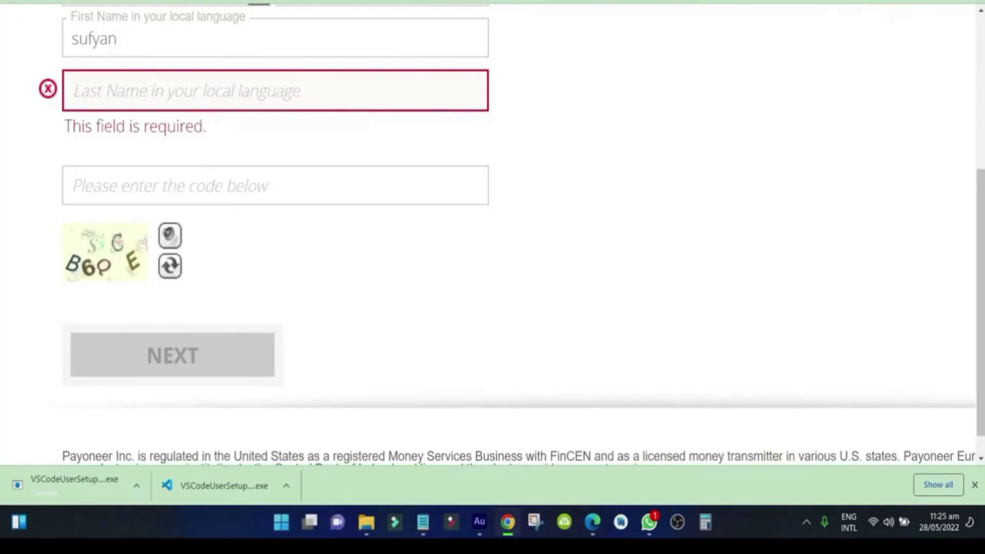
pyautogui.hotkey('ctrl', 'Tab')
pyautogui.hotkey('ctrl', 'Tab')
pyautogui.hotkey('ctrl', 'a')
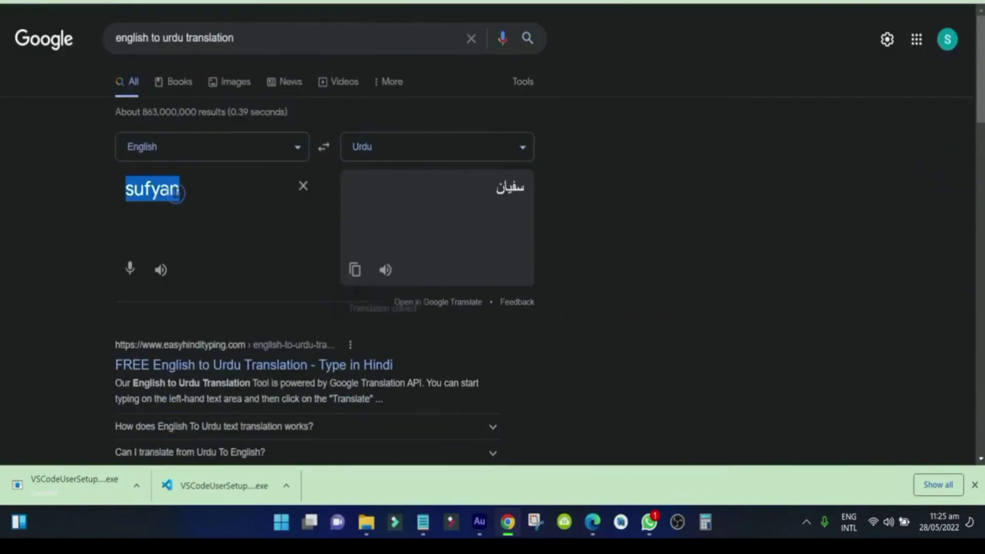
pyautogui.write('ali')
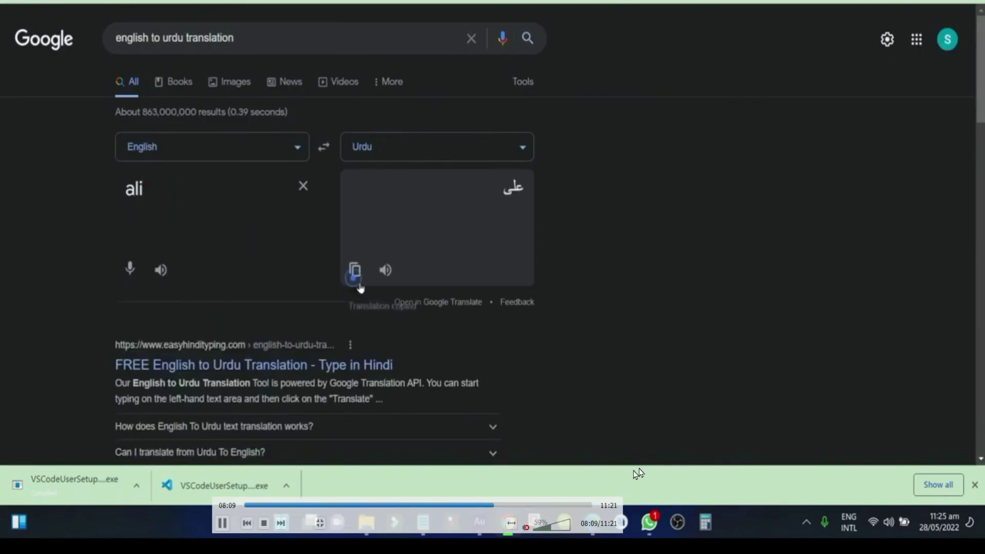
pyautogui.click(355, 271)
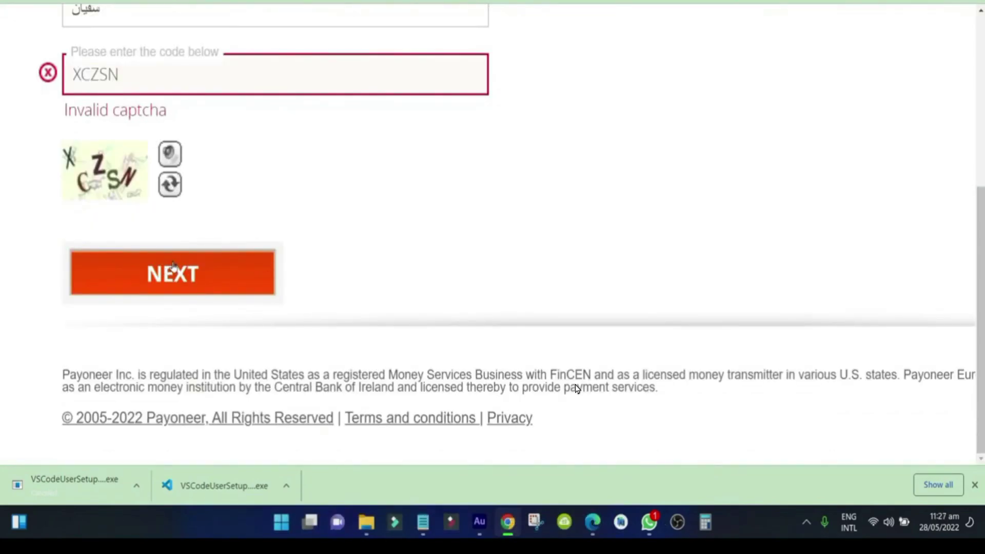
# Submit the completed Security Details page and continue to the Almost Done stage of the sign-up.
pyautogui.click(173, 271)
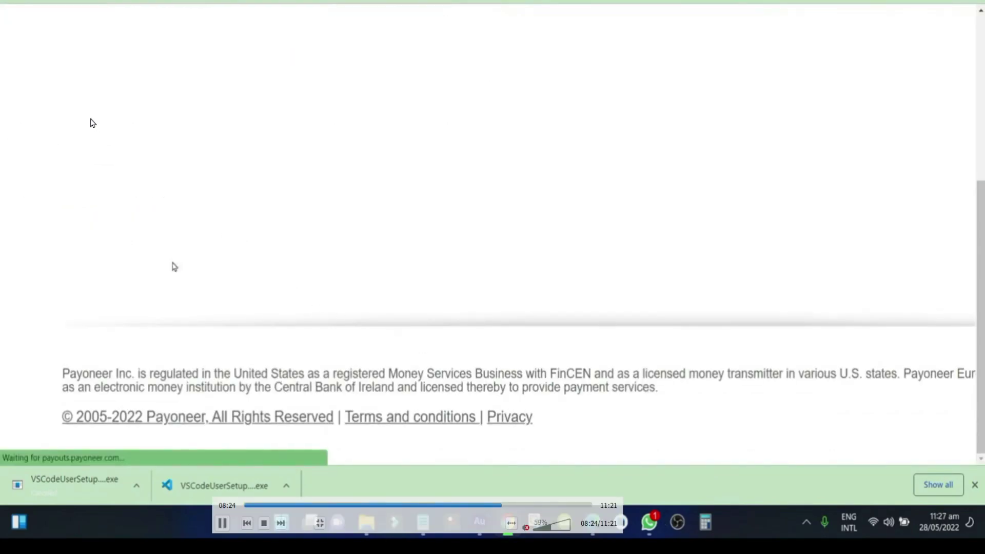
pyautogui.scroll(5, 237, 249)
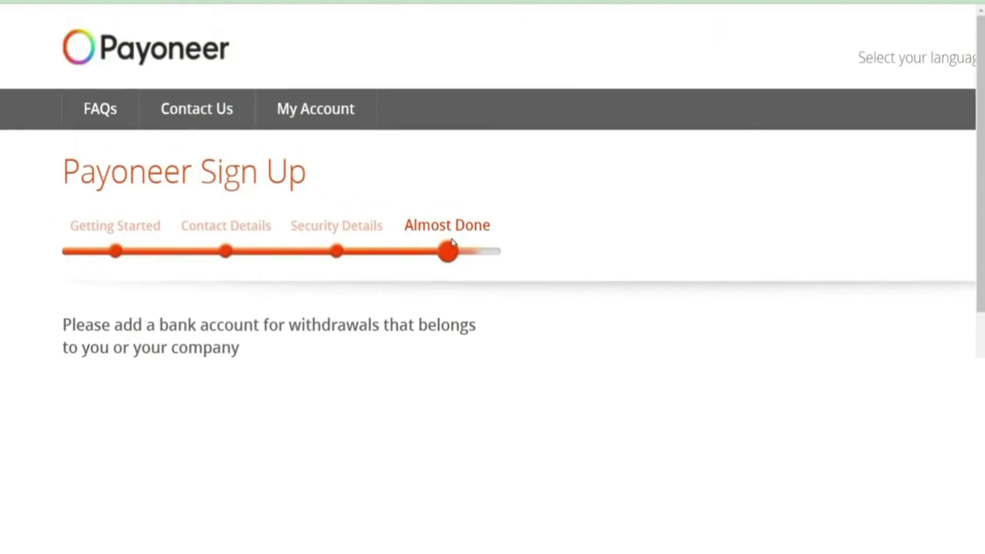
# Examine the account type, bank country, currency and bank name fields of the withdrawal bank account form.
pyautogui.scroll(-4, 445, 244)
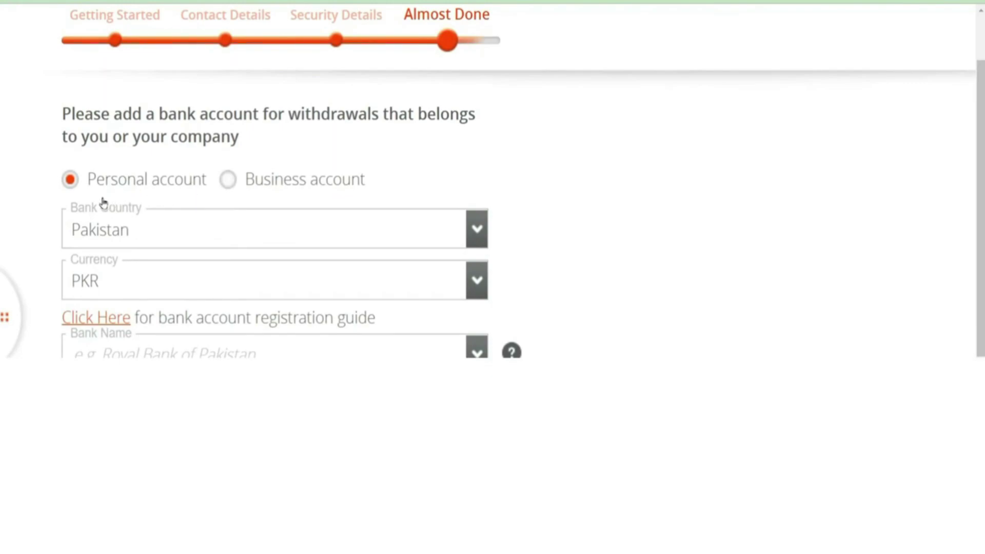
pyautogui.scroll(-1, 101, 200)
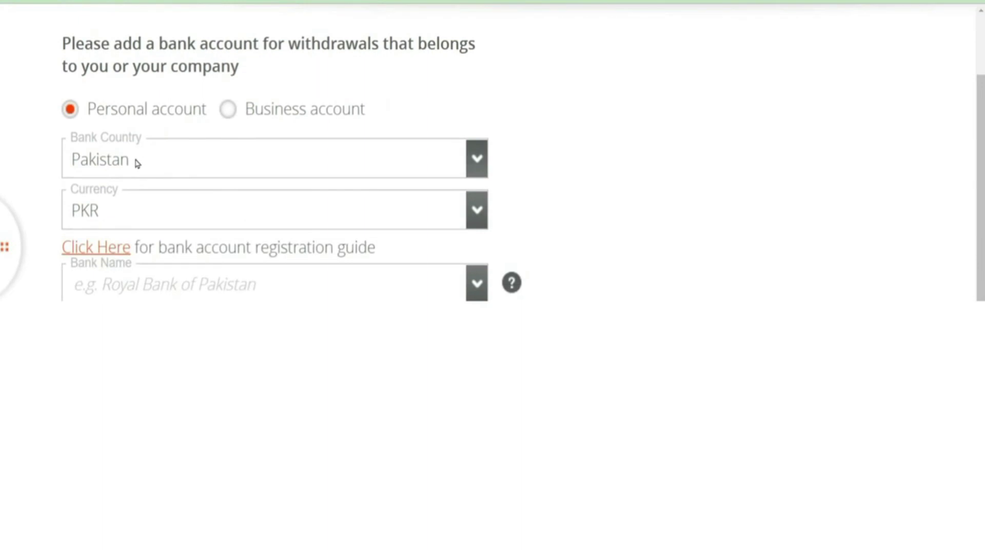
pyautogui.scroll(-1, 136, 159)
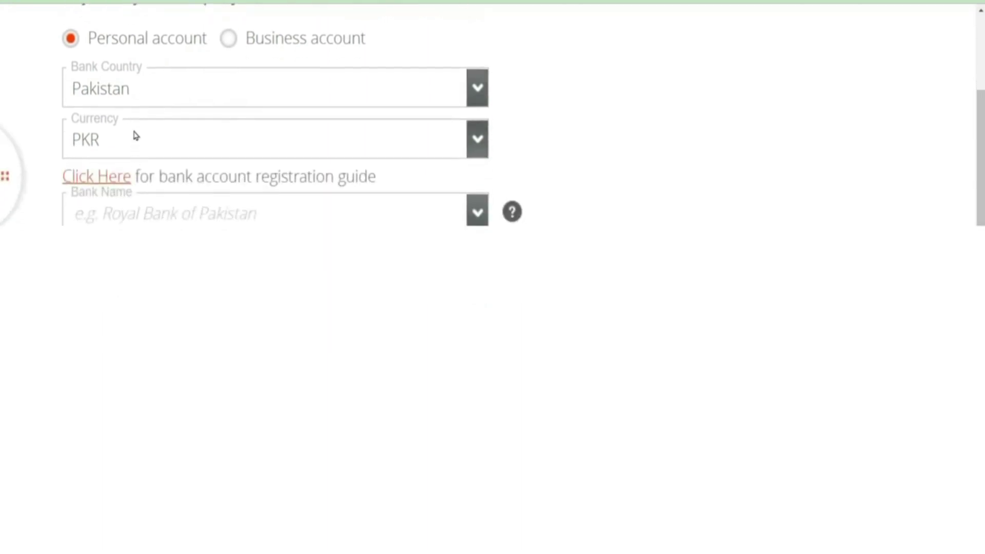
pyautogui.click(136, 141)
pyautogui.click(136, 140)
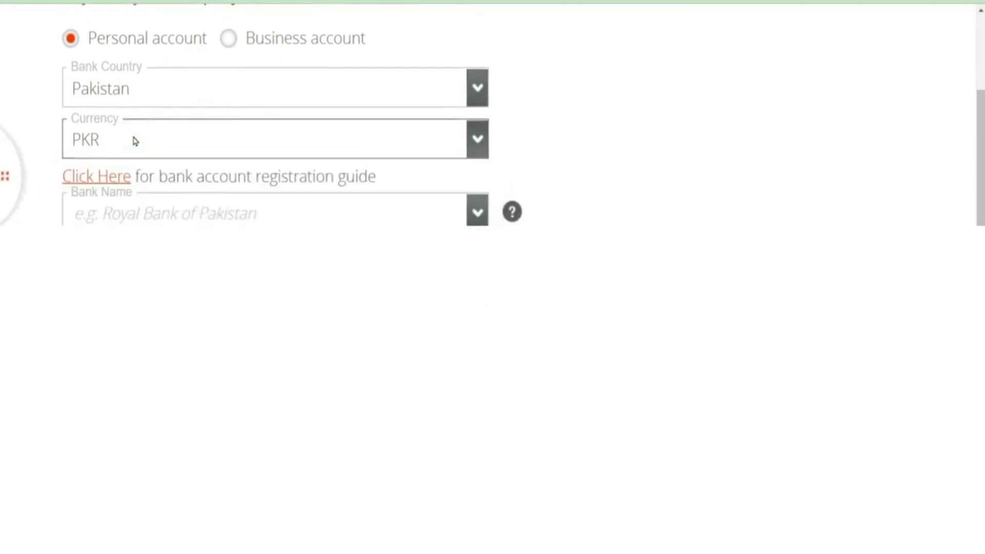
pyautogui.scroll(-1, 599, 141)
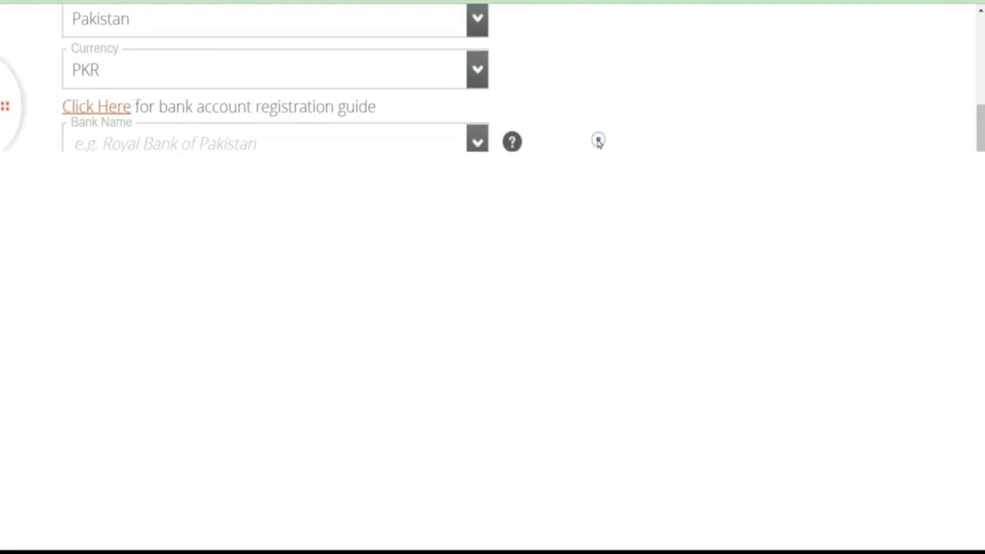
pyautogui.scroll(1, 598, 141)
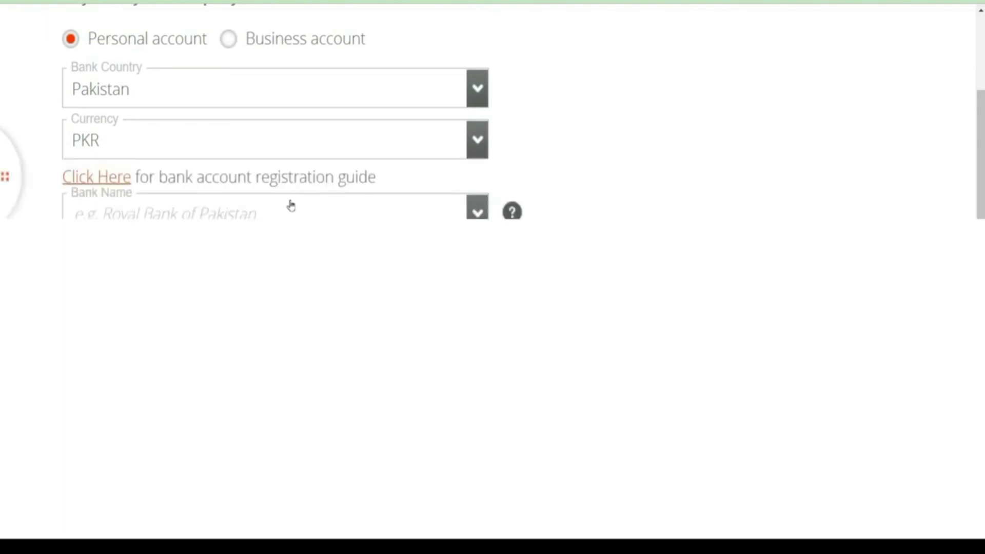
pyautogui.scroll(-1, 289, 213)
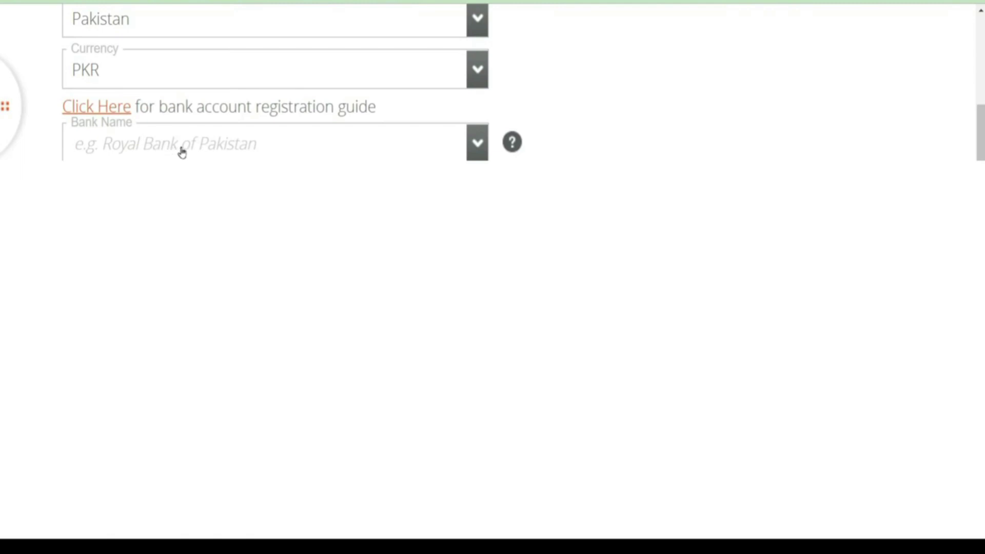
pyautogui.scroll(3, 183, 153)
pyautogui.scroll(-4, 277, 154)
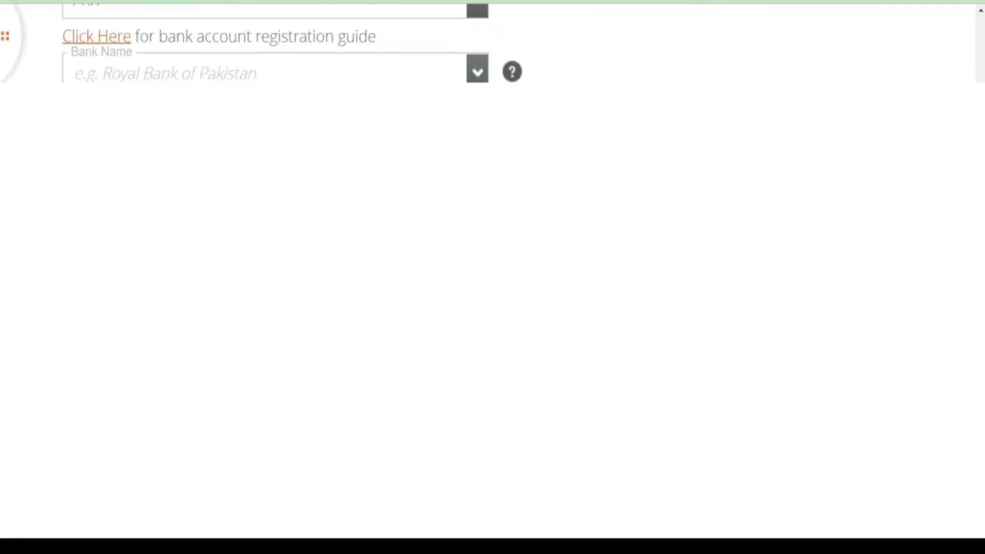
pyautogui.scroll(2, 198, 153)
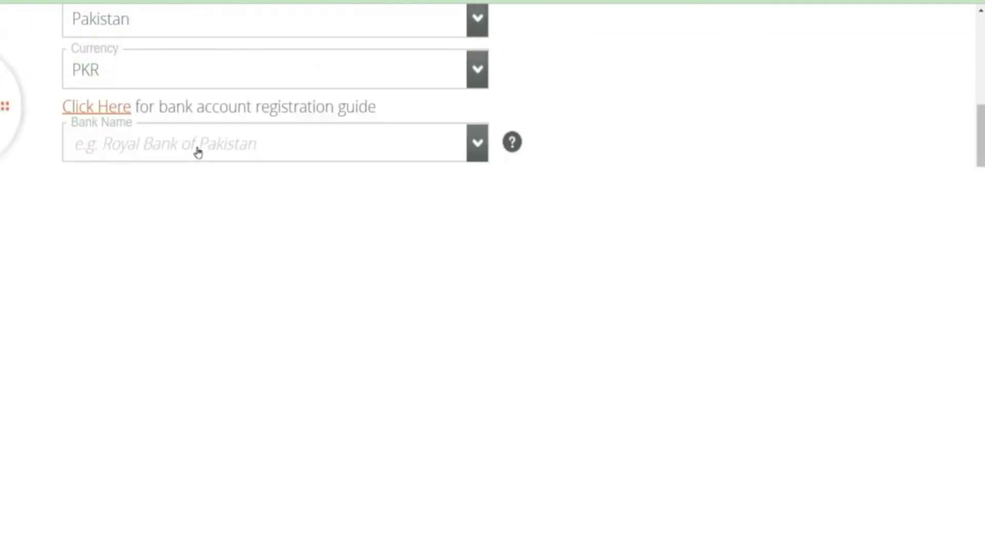
# Search the bank name list for "mo" and clear the search.
pyautogui.click(198, 153)
pyautogui.scroll(-1, 189, 308)
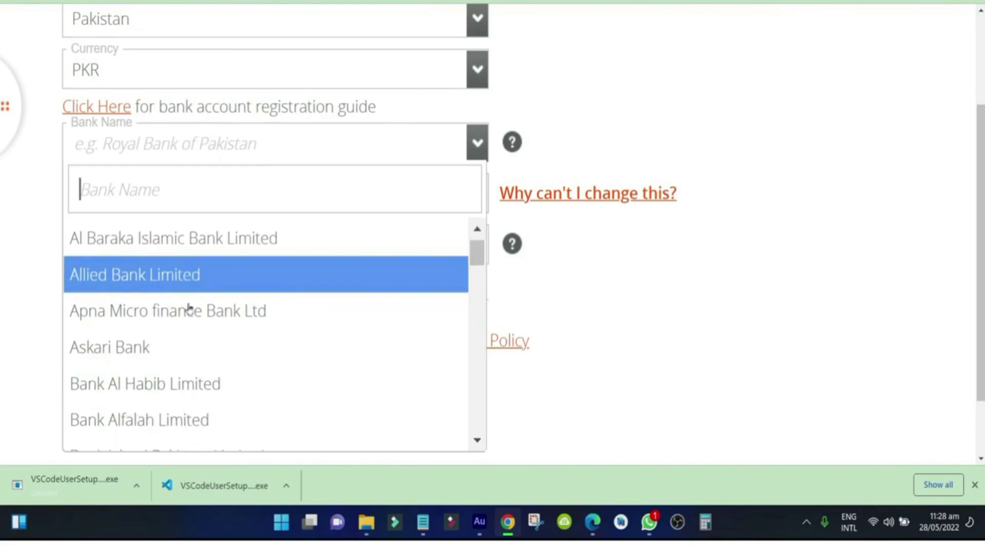
pyautogui.scroll(1, 185, 287)
pyautogui.click(176, 198)
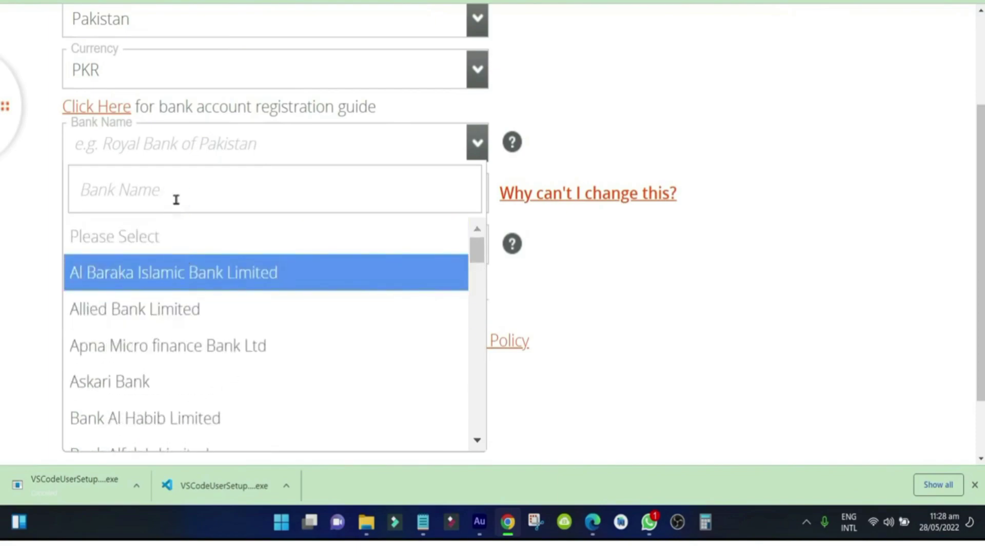
pyautogui.write('mo')
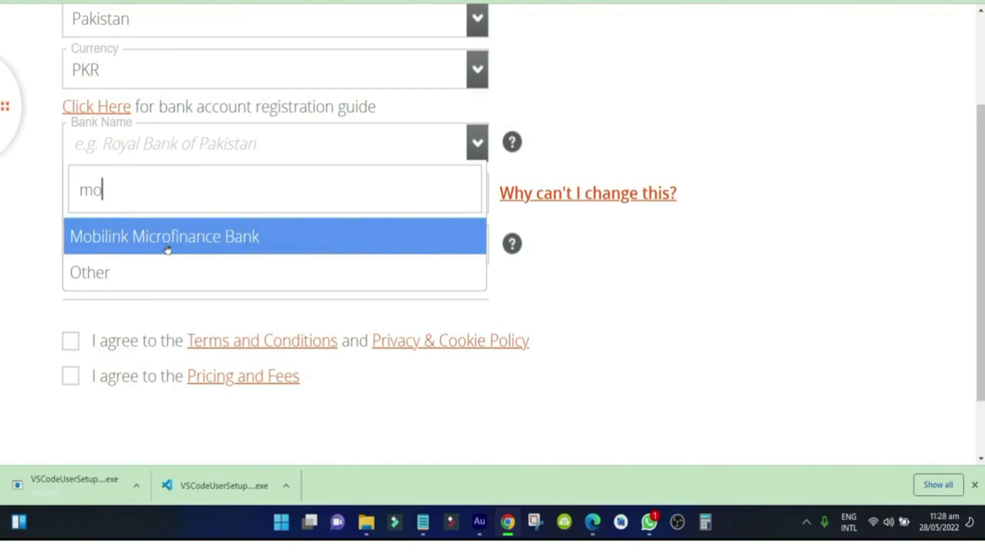
pyautogui.press('BackSpace')
pyautogui.press('BackSpace')
# Browse the full list of banks and choose Allied Bank Limited as the bank name.
pyautogui.scroll(-8, 174, 286)
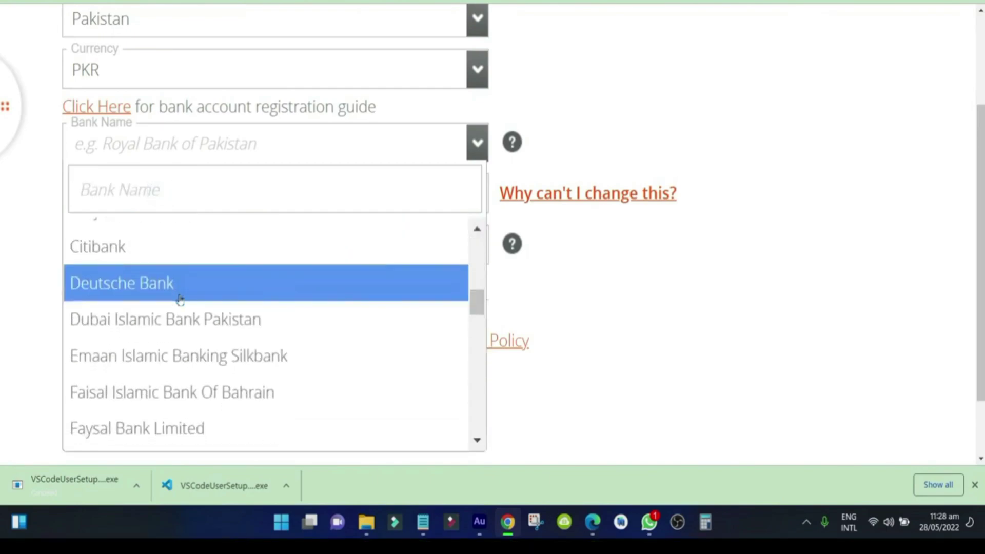
pyautogui.scroll(-8, 179, 300)
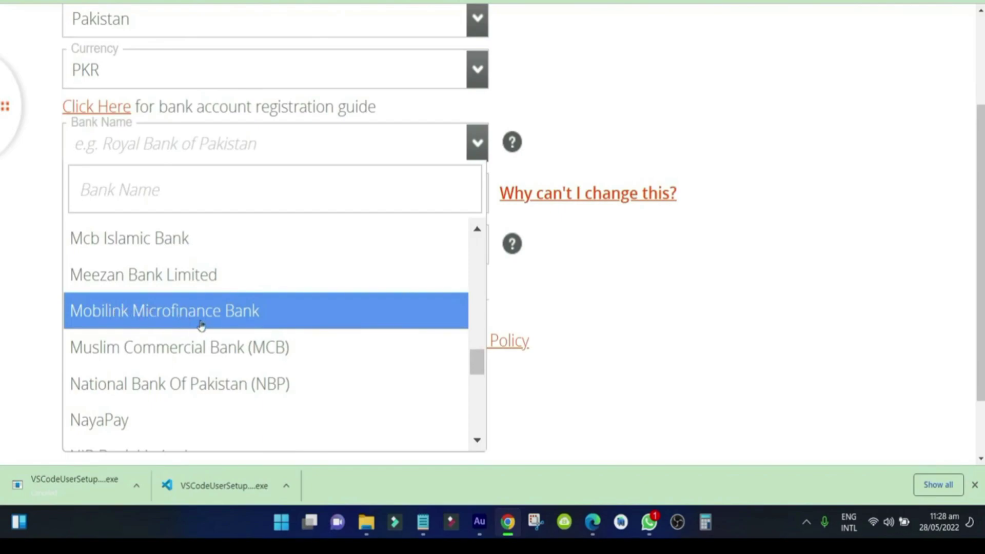
pyautogui.scroll(10, 195, 318)
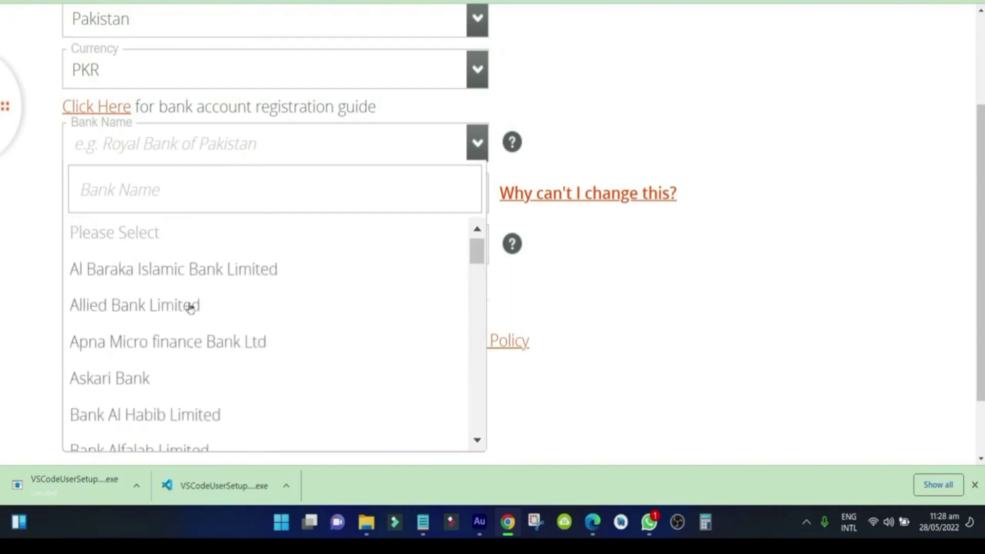
pyautogui.click(198, 310)
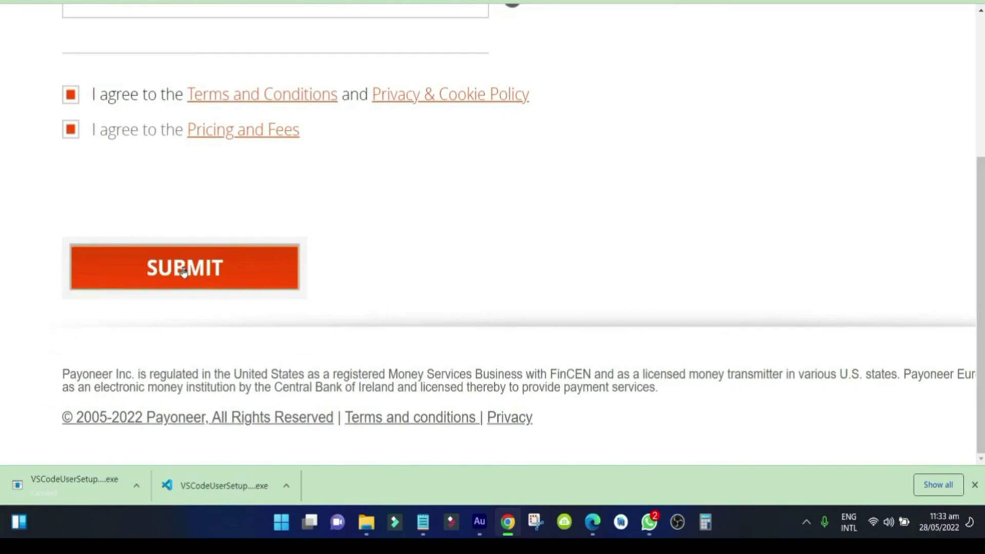
# Submit the account application with the terms and the pricing and fees accepted.
pyautogui.moveTo(633, 399)
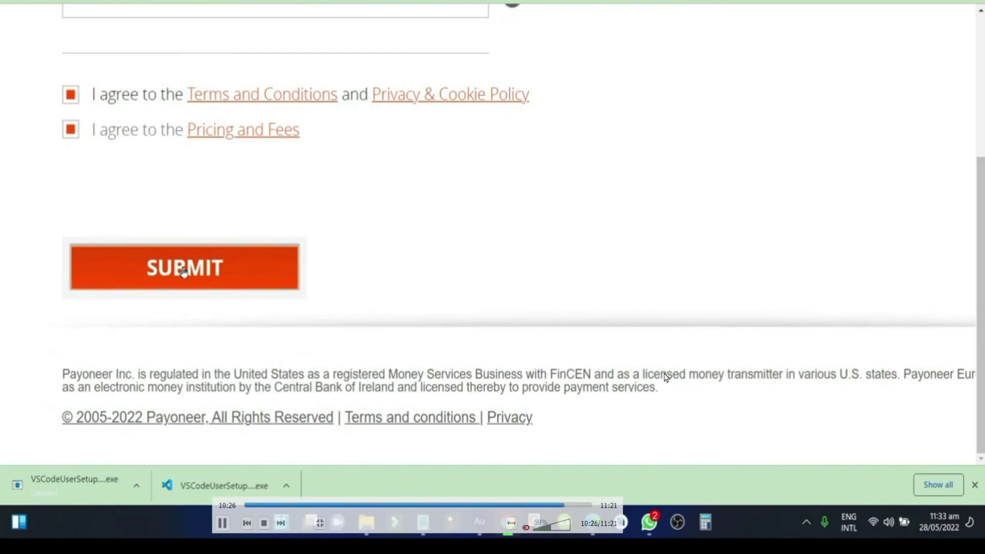
pyautogui.click(184, 270)
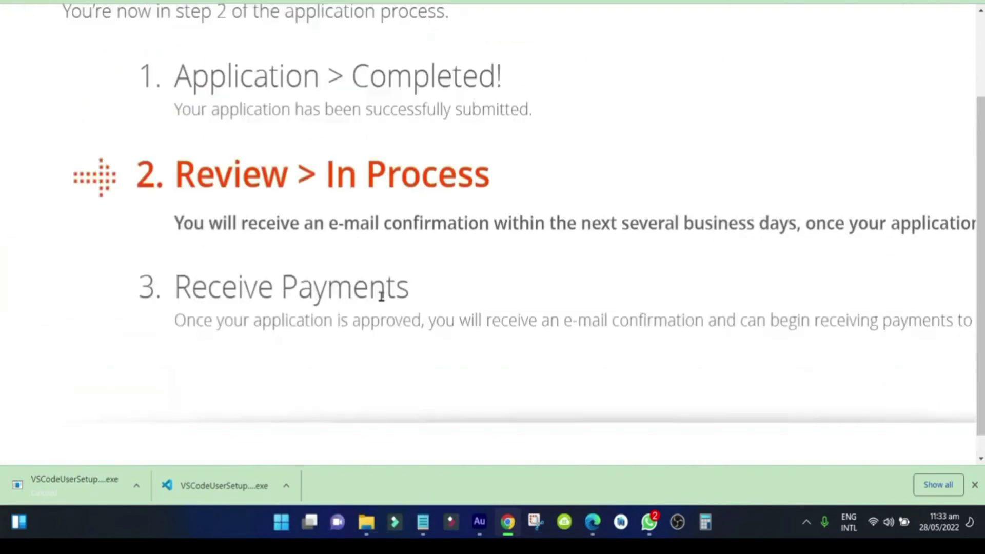
# Read the confirmation page for the application's submission status, card ordering offer and review stages.
pyautogui.scroll(2, 381, 295)
pyautogui.scroll(5, 381, 295)
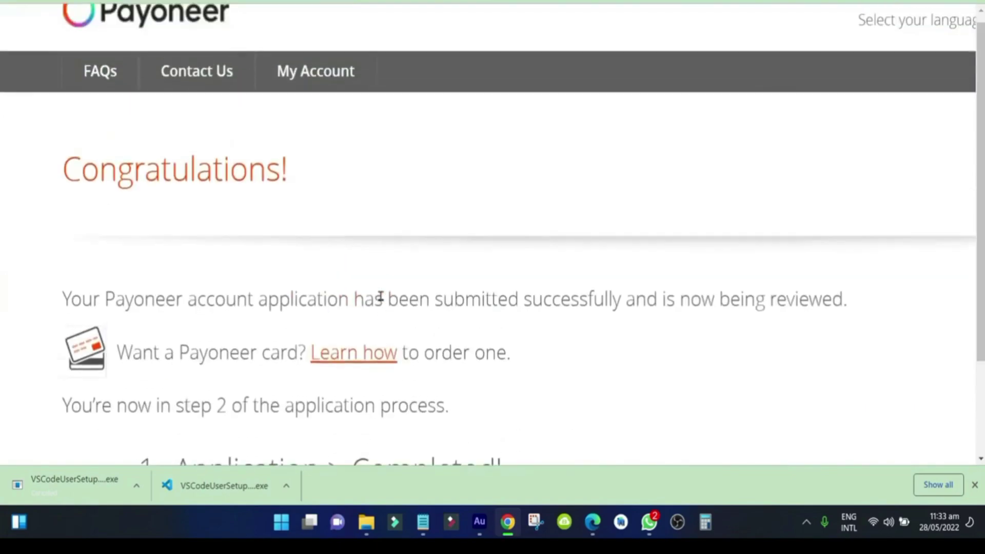
pyautogui.click(66, 206)
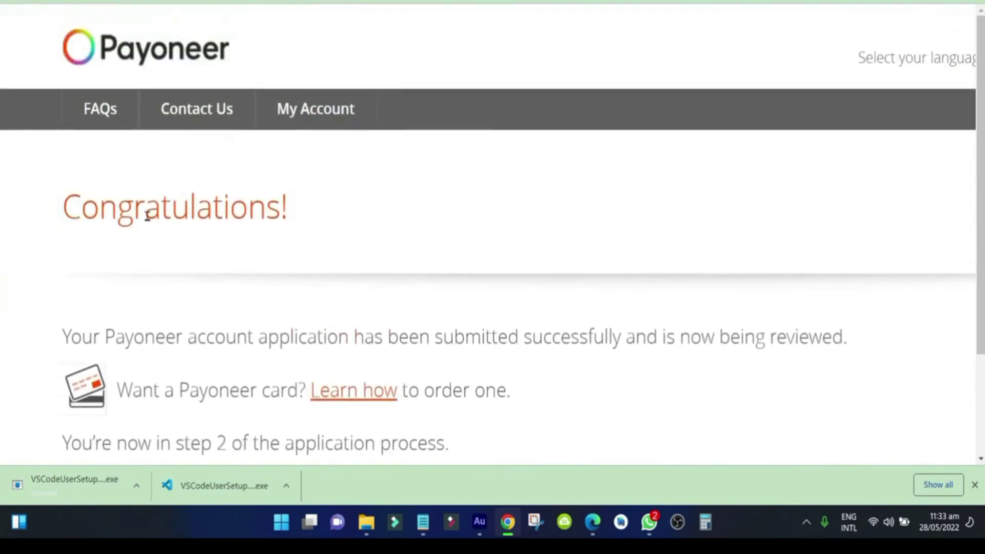
pyautogui.click(100, 211)
pyautogui.scroll(-3, 314, 233)
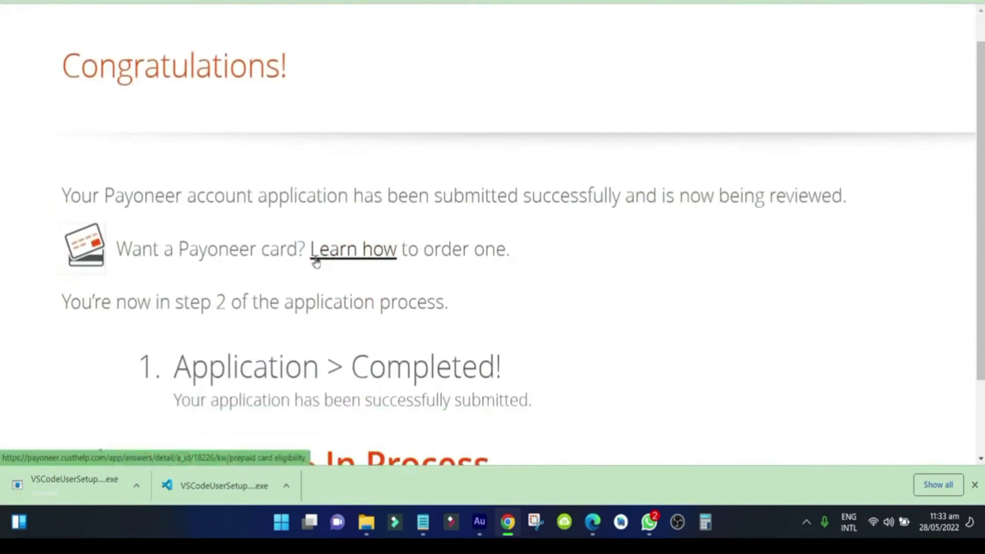
pyautogui.click(497, 198)
pyautogui.click(547, 198)
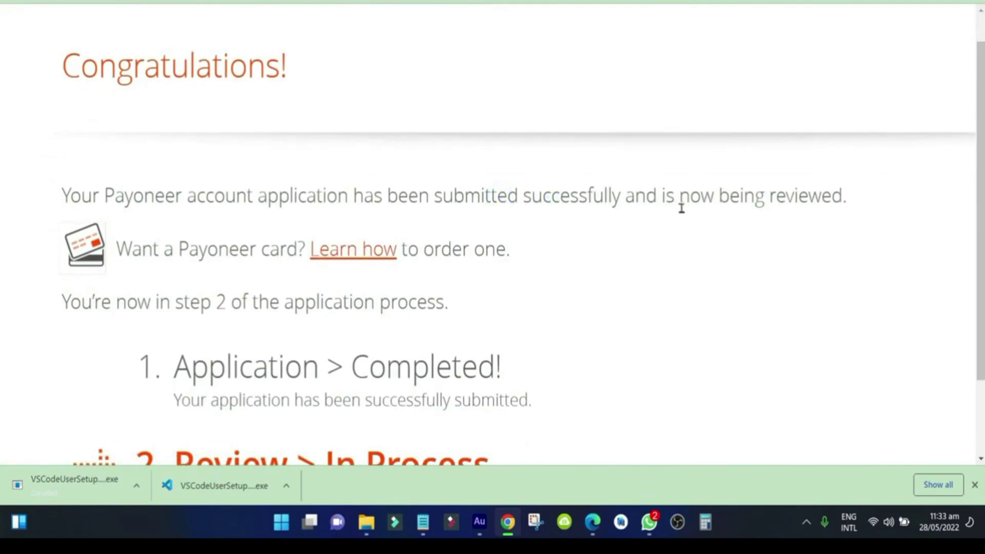